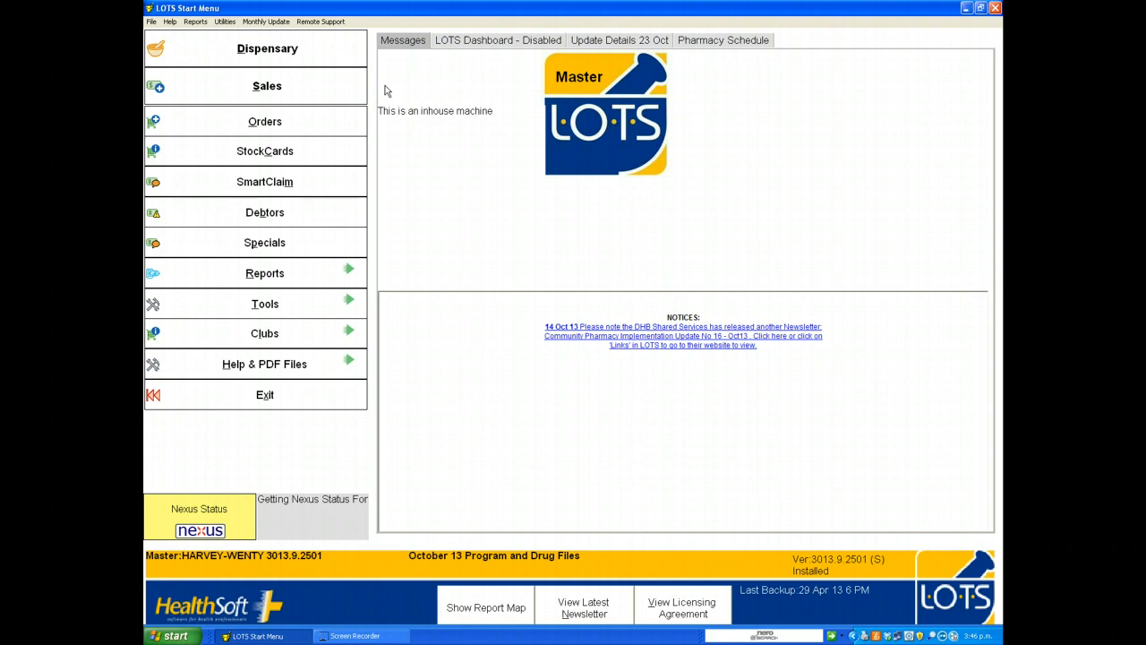
Step: Open the Sales point-of-sale screen and start a new sale
{"action": "left_click", "coordinate": [297, 85]}
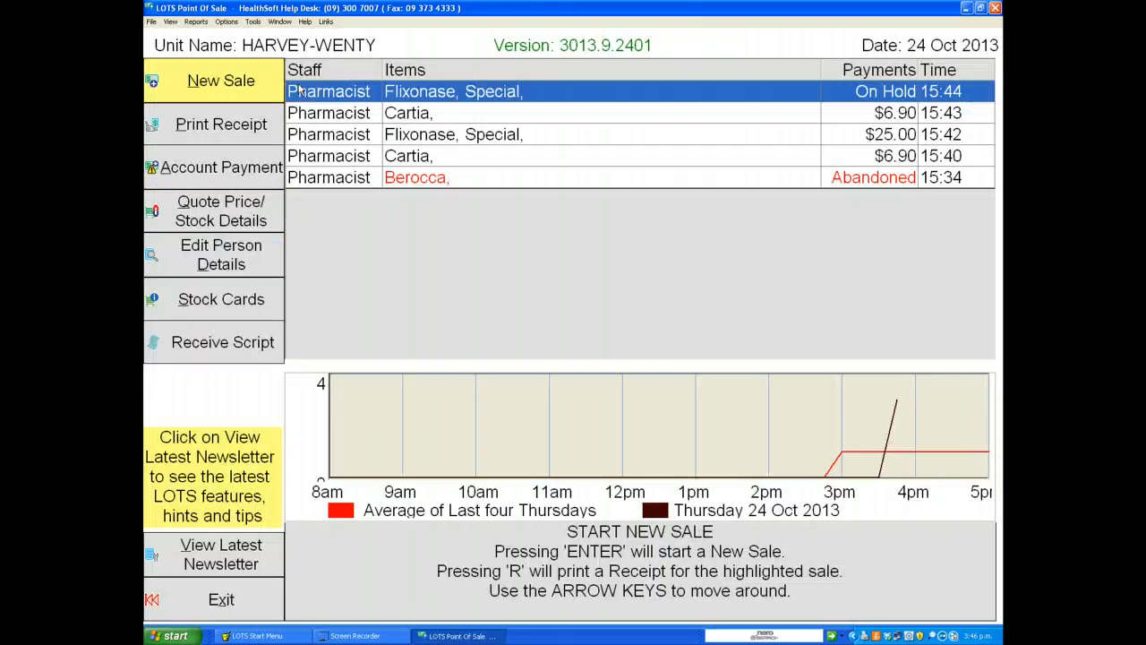
{"action": "left_click", "coordinate": [233, 85]}
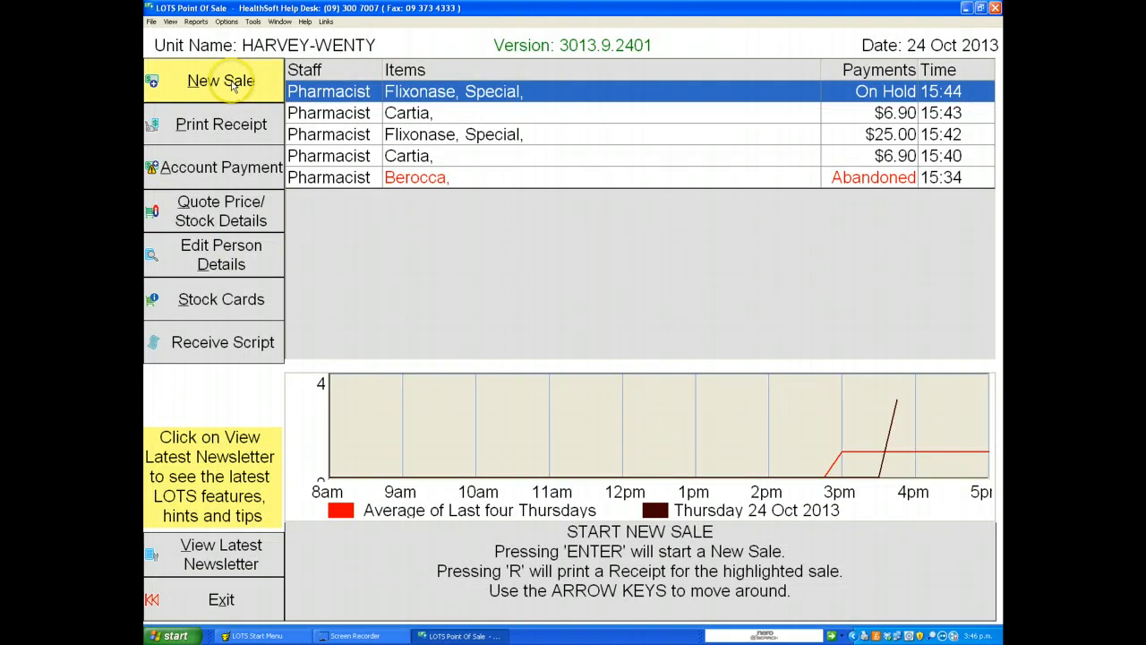
{"action": "left_click", "coordinate": [232, 85]}
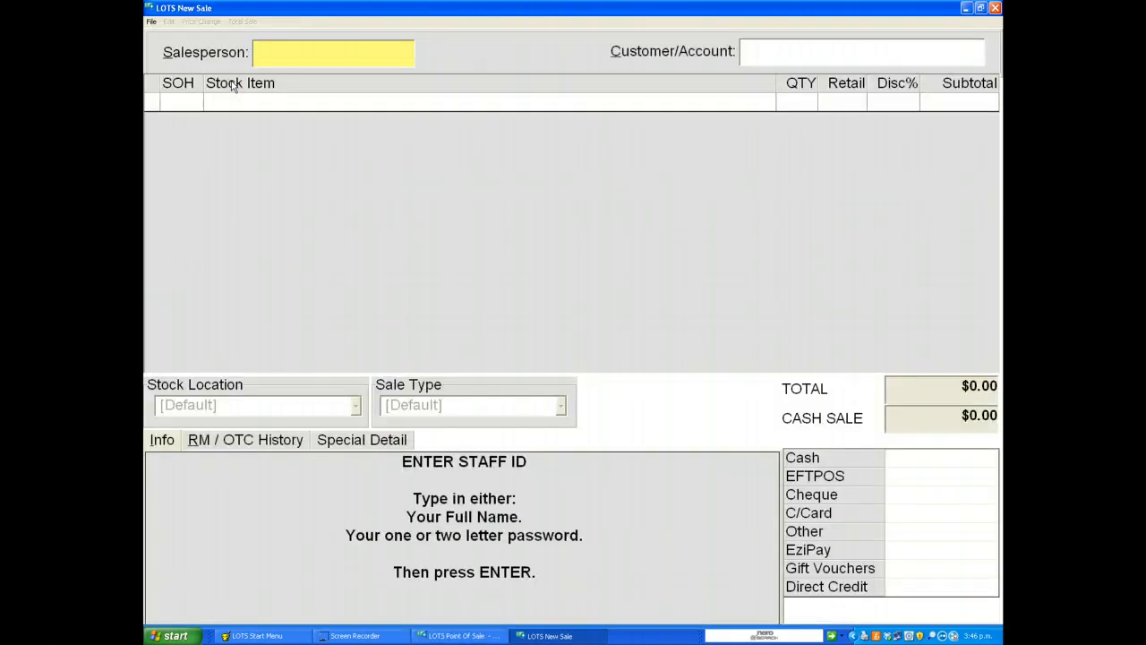
Step: Confirm the salesperson and add CARTIA DUENTRIC 100MG T (84's) to the sale by searching for cartia
{"action": "key", "text": "Return"}
{"action": "type", "text": "cartia"}
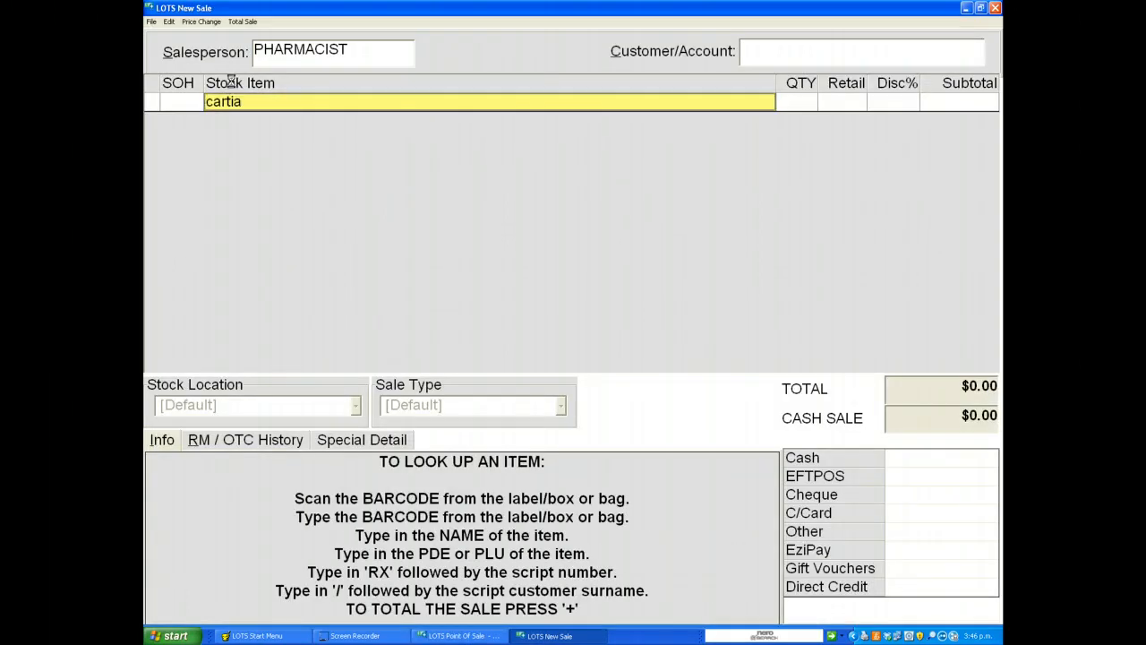
{"action": "key", "text": "Return"}
{"action": "key", "text": "Down"}
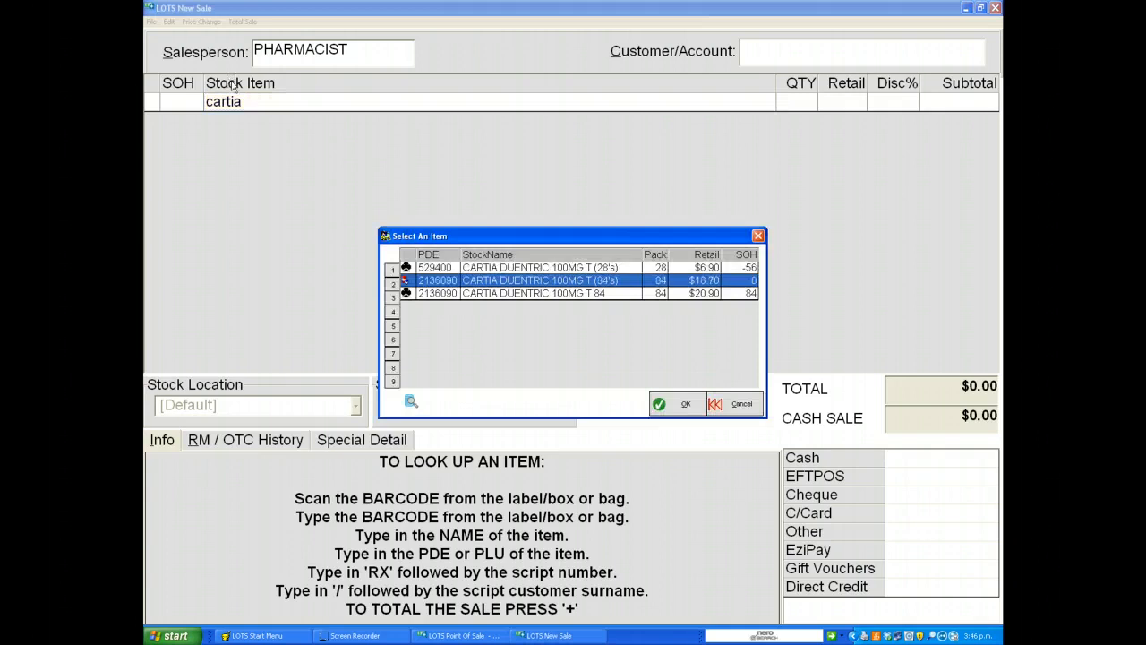
{"action": "key", "text": "Return"}
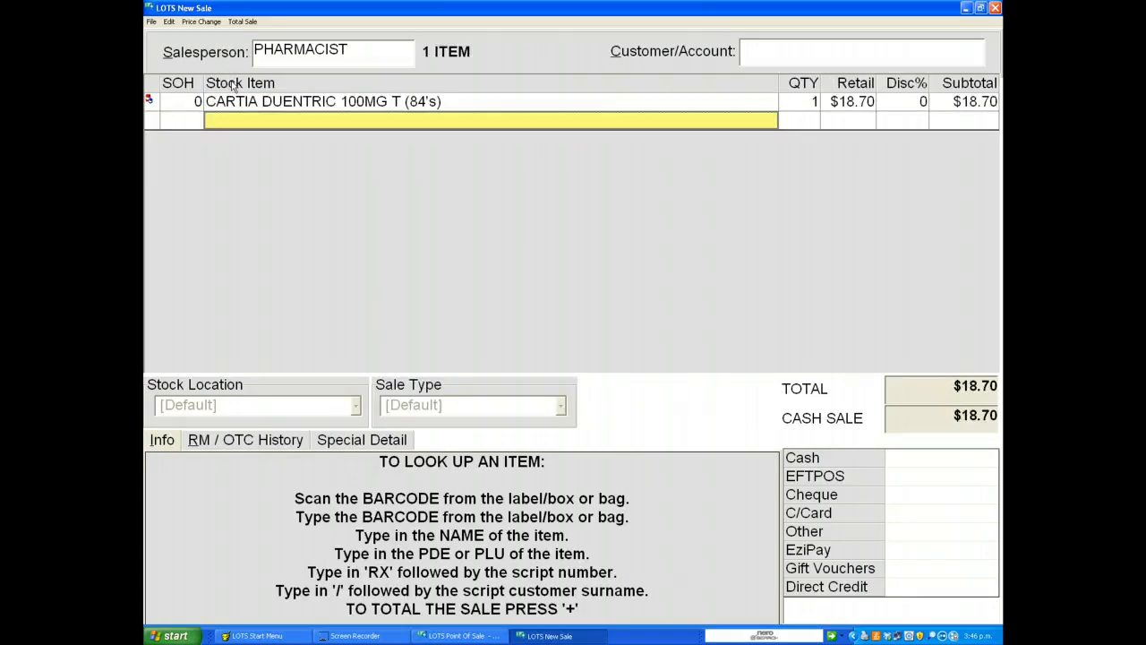
Step: Total the sale, tender $20.00 cash and finish the sale
{"action": "key", "text": "plus"}
{"action": "type", "text": "20.00"}
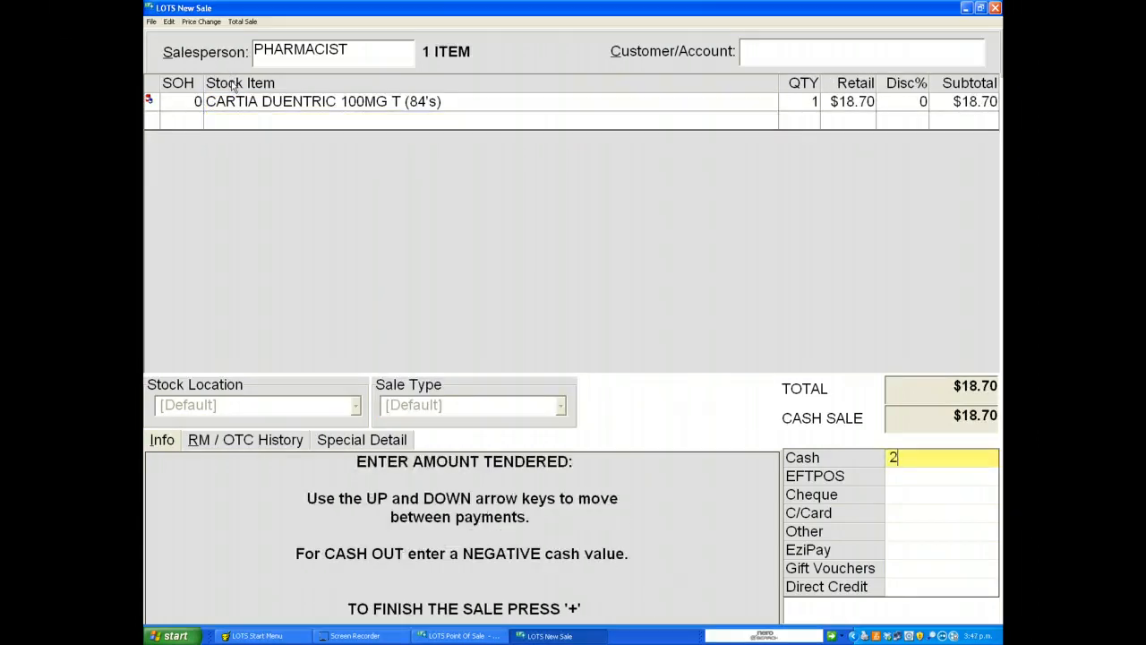
{"action": "key", "text": "plus"}
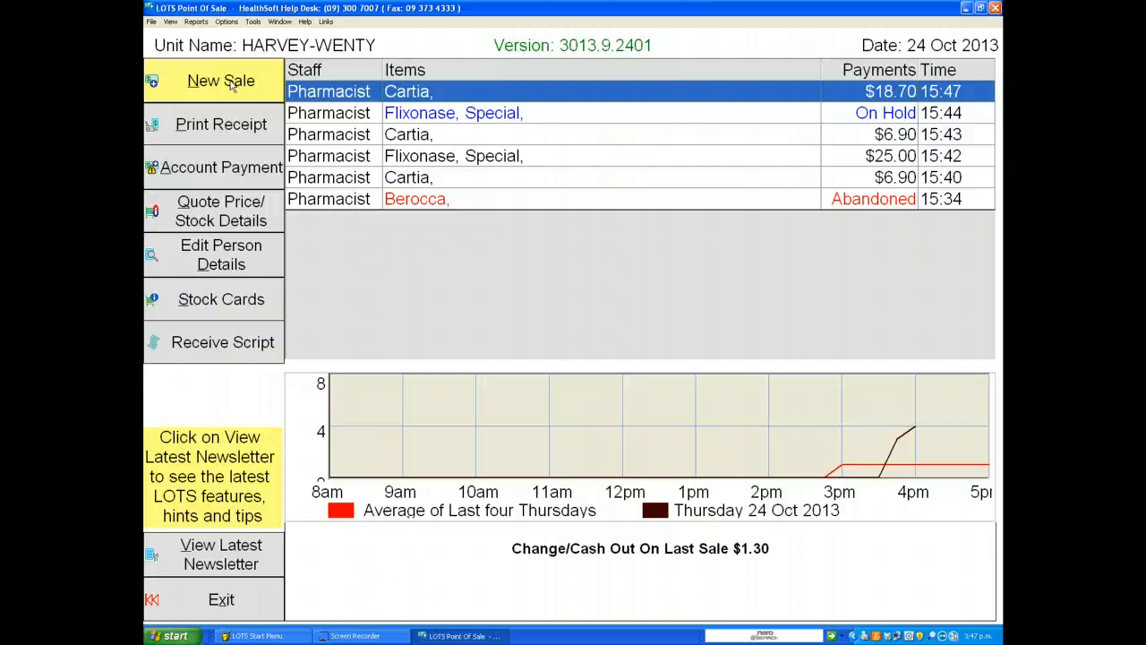
Step: Start another new sale, entering the staff password as salesperson
{"action": "left_click", "coordinate": [231, 82]}
{"action": "type", "text": "p"}
{"action": "key", "text": "Return"}
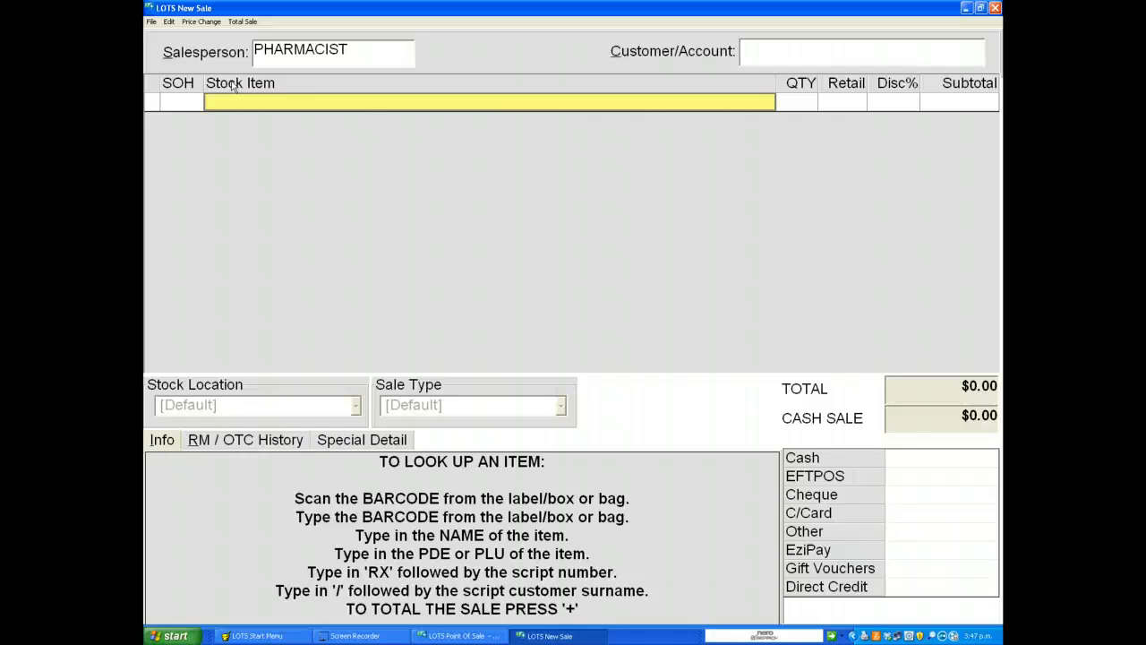
Step: Search for berocc, add BEROCCA EFF PERFORMANCE 15, and decline recording it as a club sale
{"action": "type", "text": "berocc"}
{"action": "key", "text": "Return"}
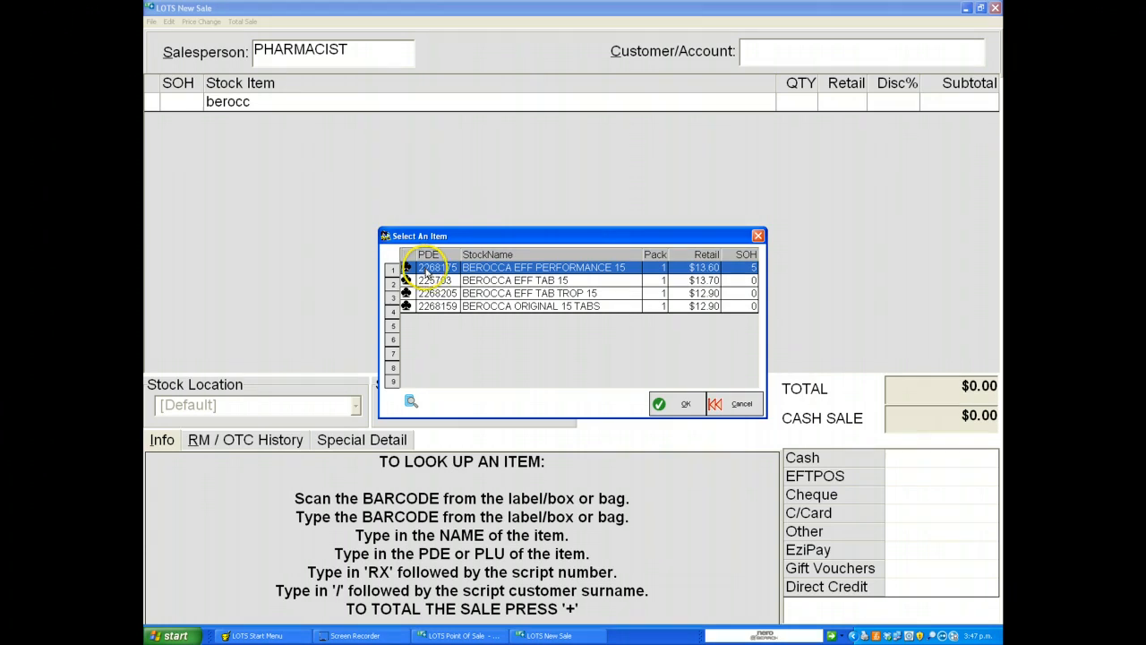
{"action": "key", "text": "Return"}
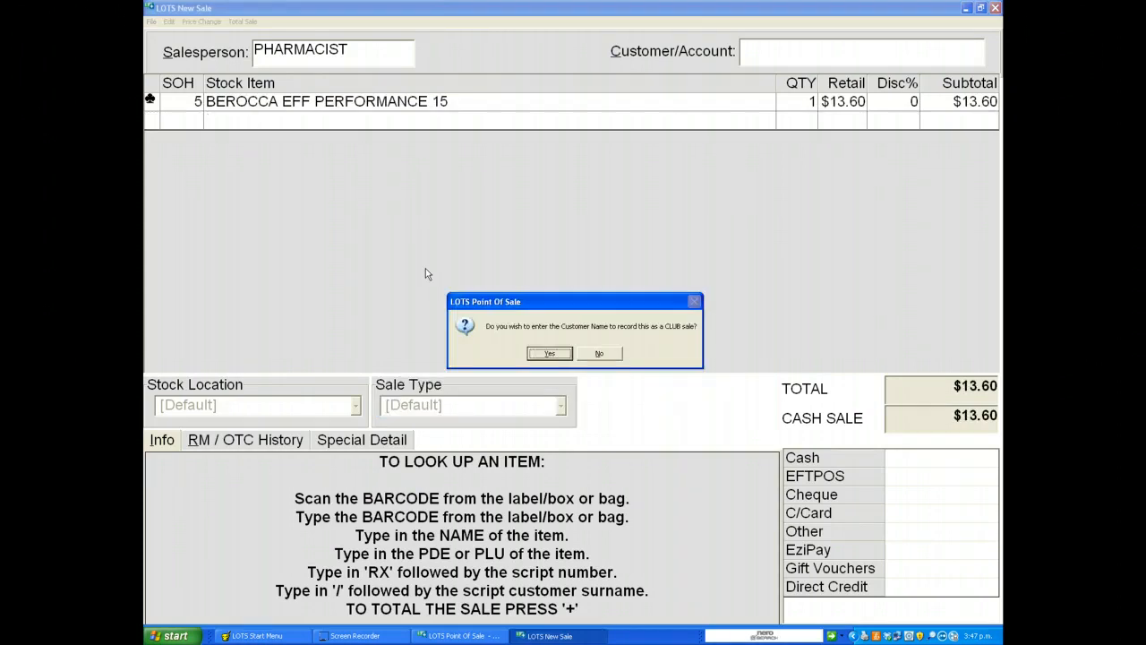
{"action": "key", "text": "n"}
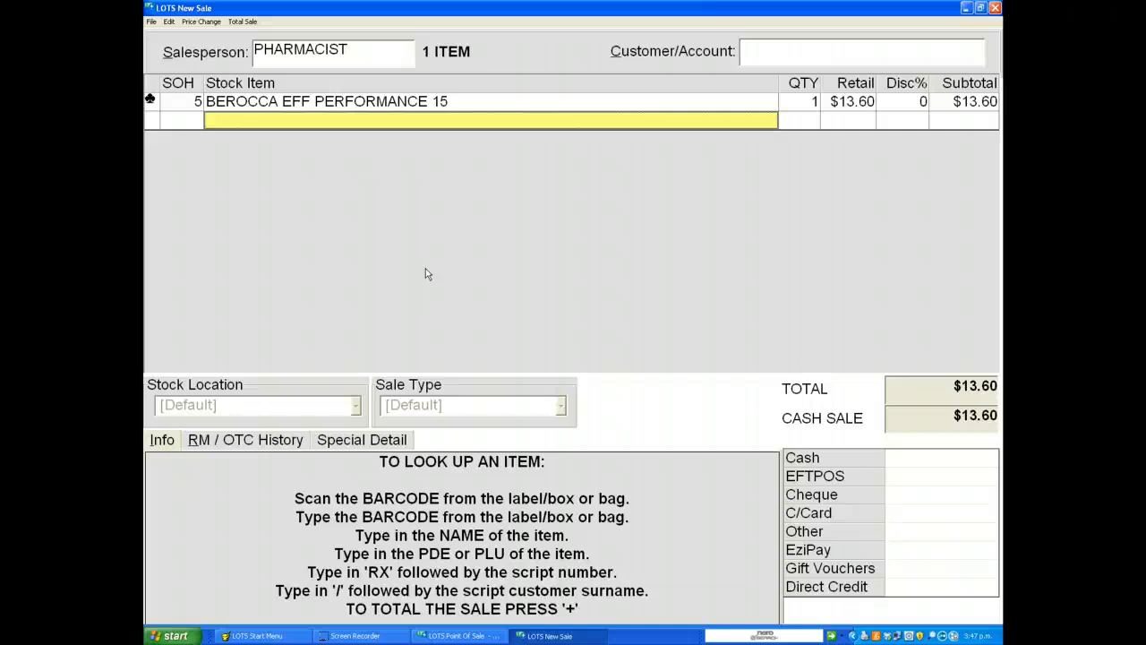
Step: Set the Berocca line's quantity to 2
{"action": "key", "text": "Up"}
{"action": "key", "text": "Tab"}
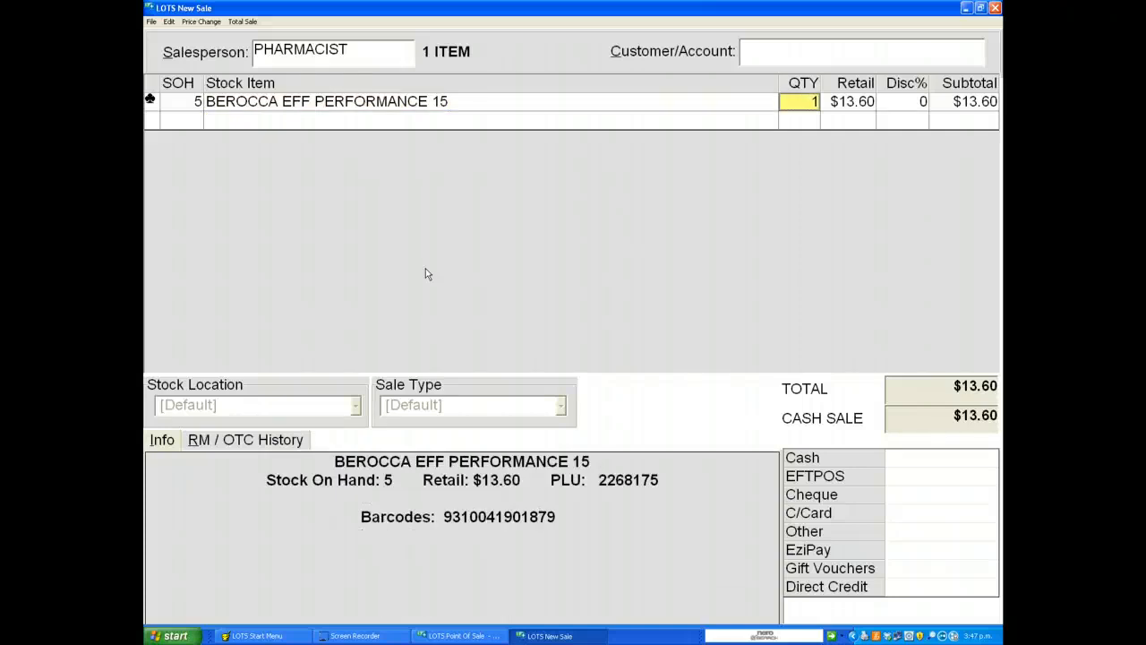
{"action": "type", "text": "2"}
{"action": "key", "text": "Return"}
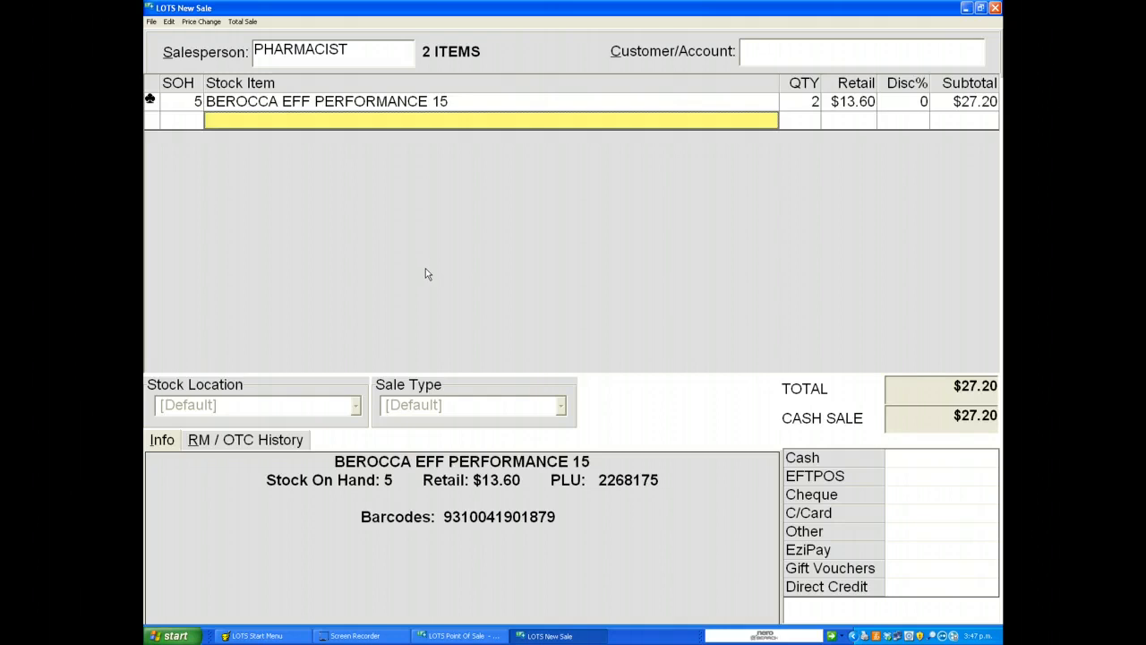
Step: Total the sale, split payment as $5.00 cheque and $20.00 cash with the remainder on EFTPOS, and finish the sale
{"action": "key", "text": "plus"}
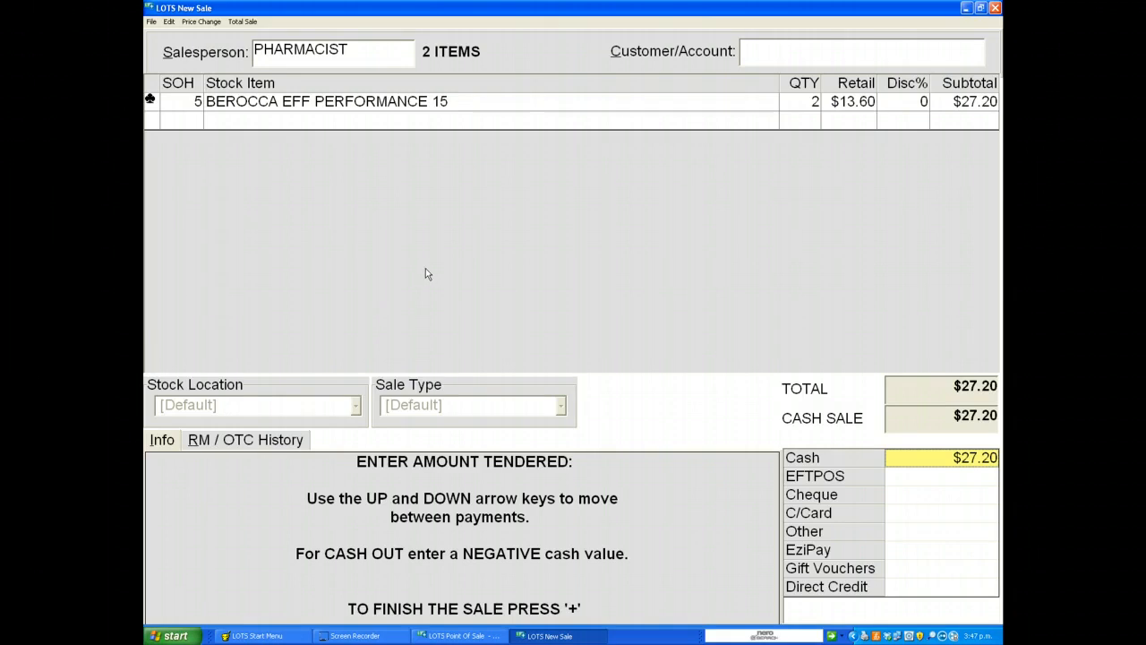
{"action": "key", "text": "Down"}
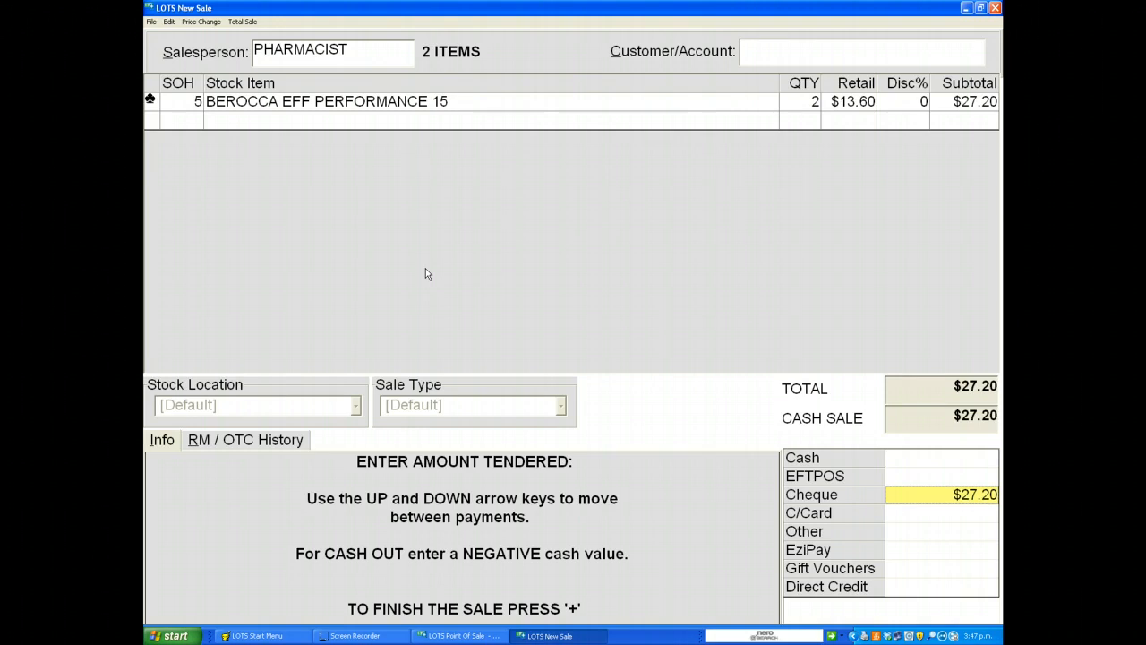
{"action": "type", "text": "5.00"}
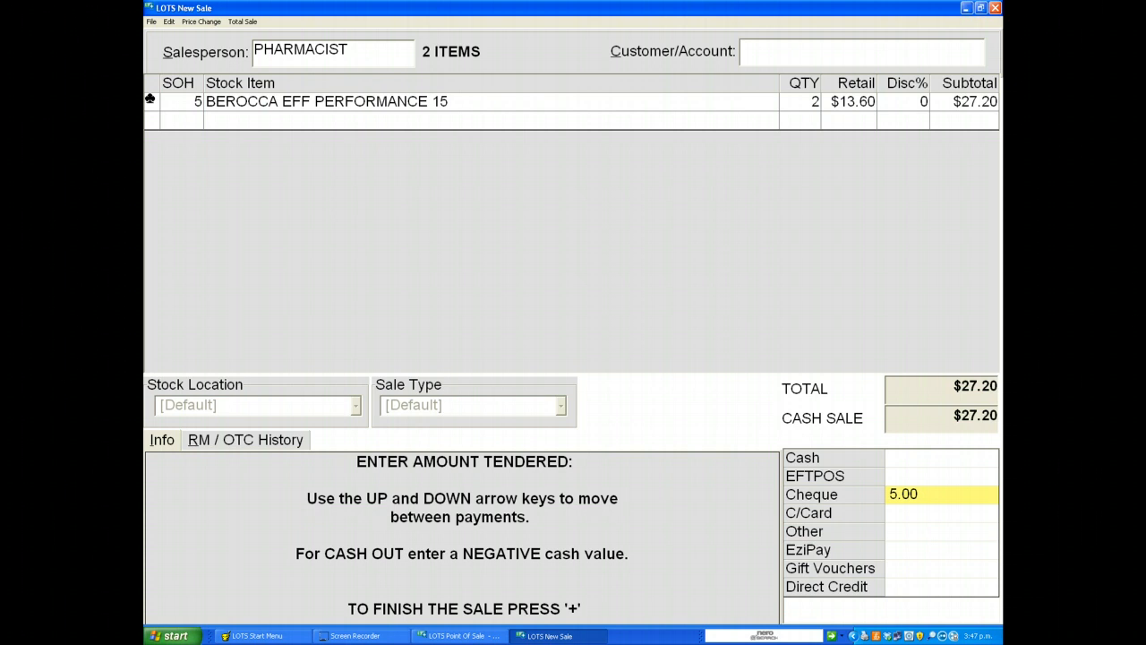
{"action": "key", "text": "Up"}
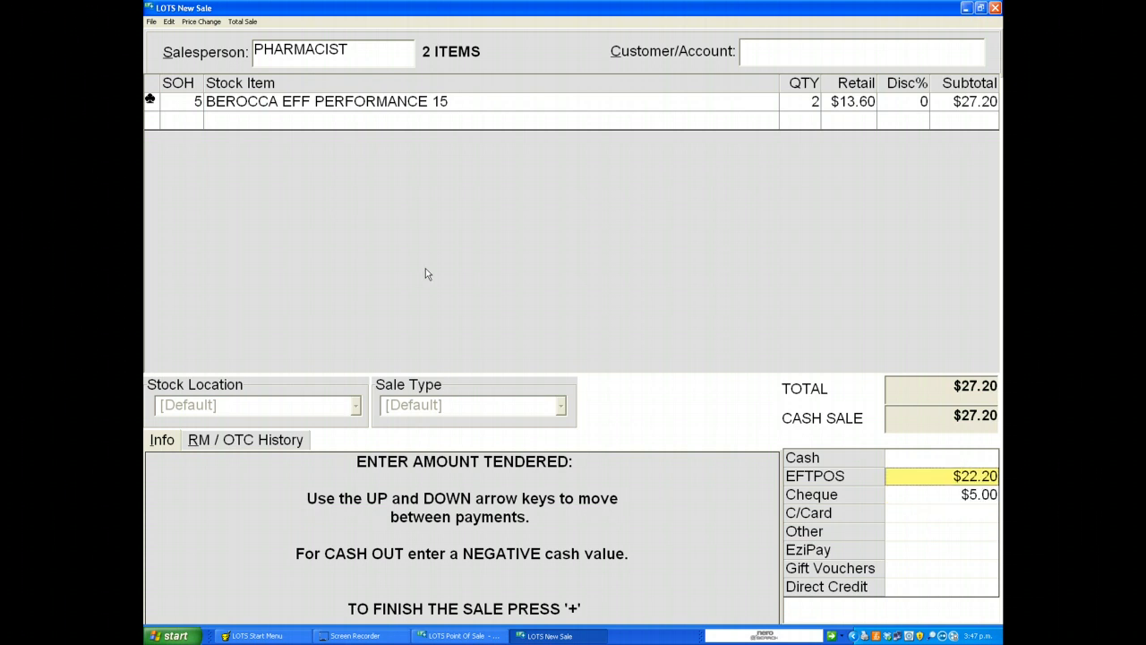
{"action": "key", "text": "Up"}
{"action": "type", "text": "20.00"}
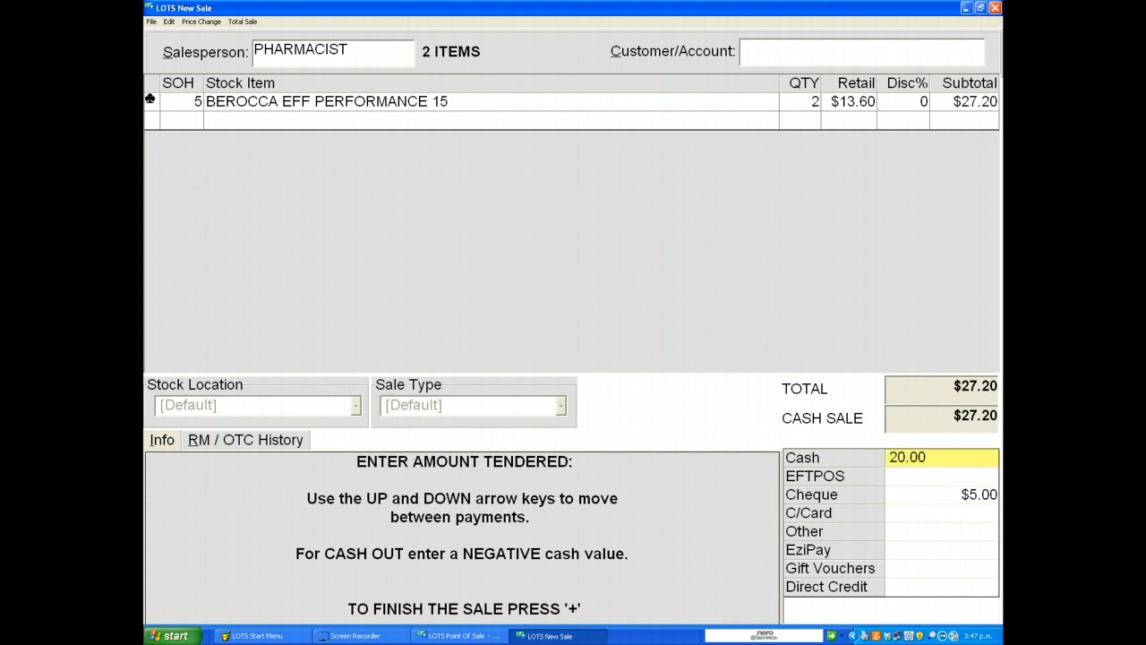
{"action": "key", "text": "Down"}
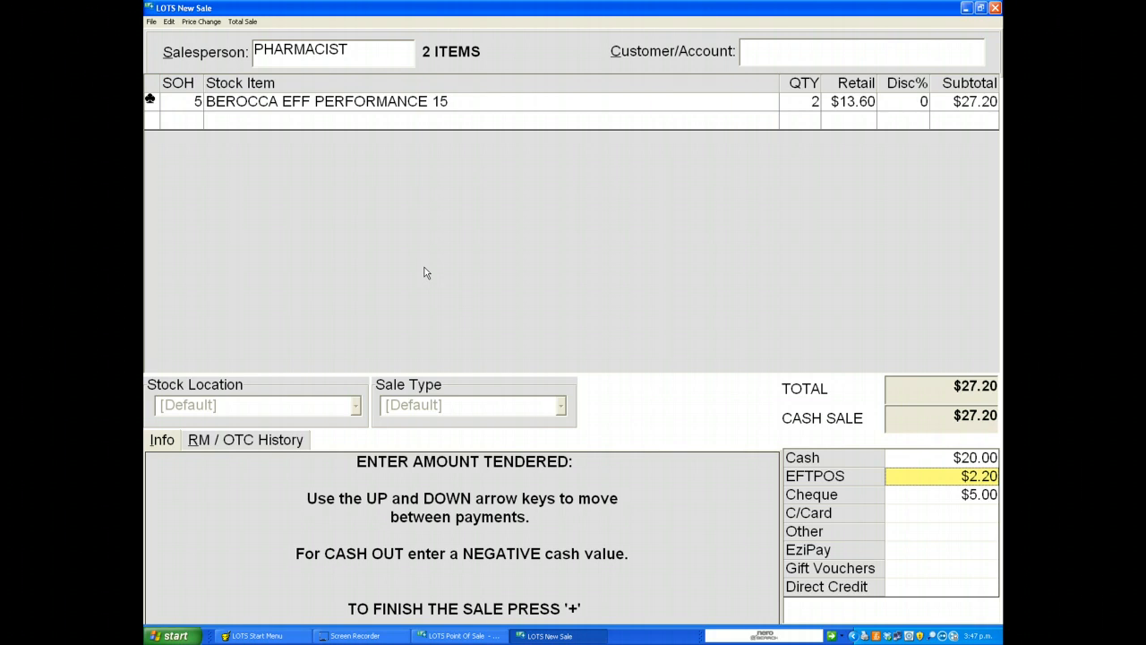
{"action": "key", "text": "plus"}
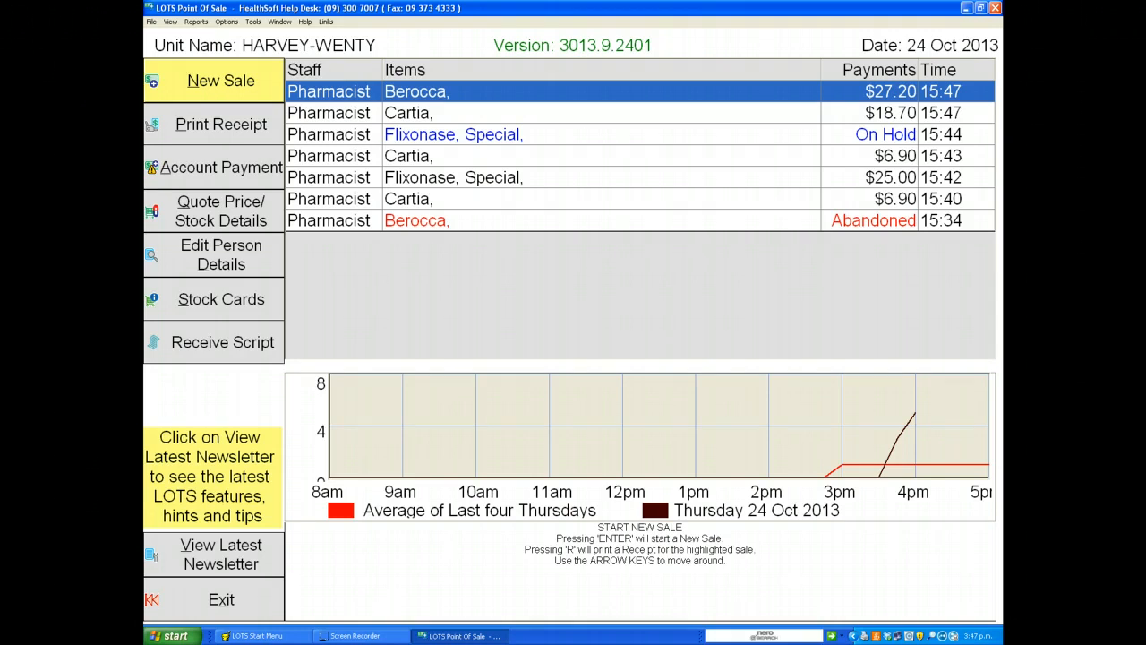
{"action": "left_click", "coordinate": [426, 271]}
{"action": "key", "text": "Down"}
{"action": "left_click", "coordinate": [337, 128]}
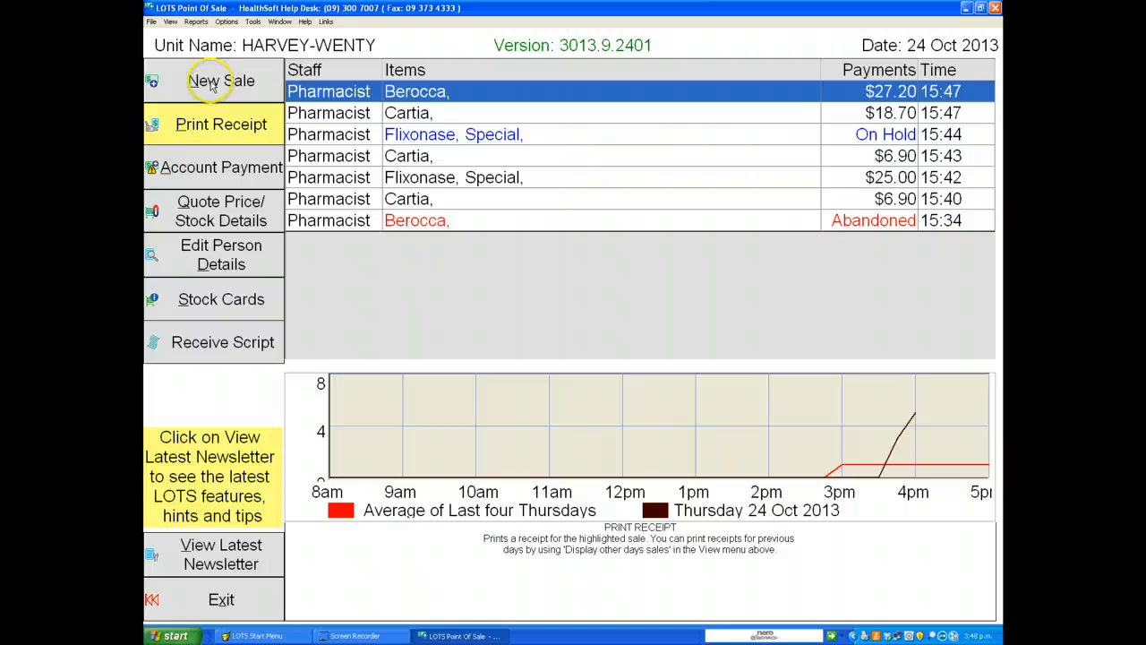
Step: Start a new sale, entering the staff password as salesperson
{"action": "left_click", "coordinate": [211, 85]}
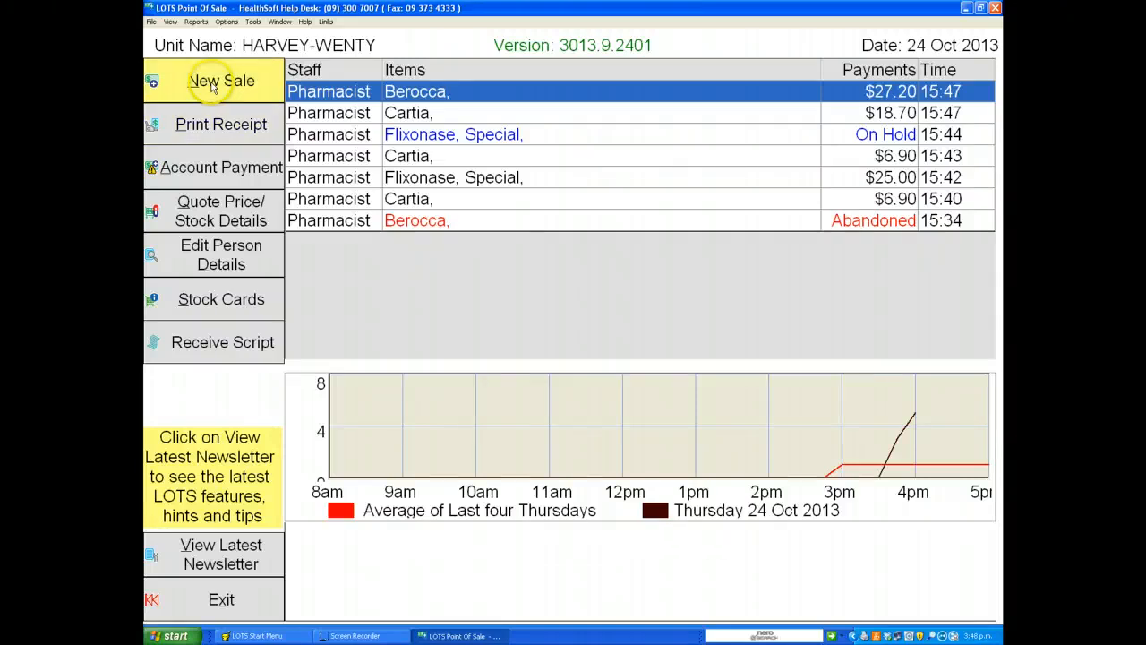
{"action": "type", "text": "p"}
{"action": "key", "text": "Return"}
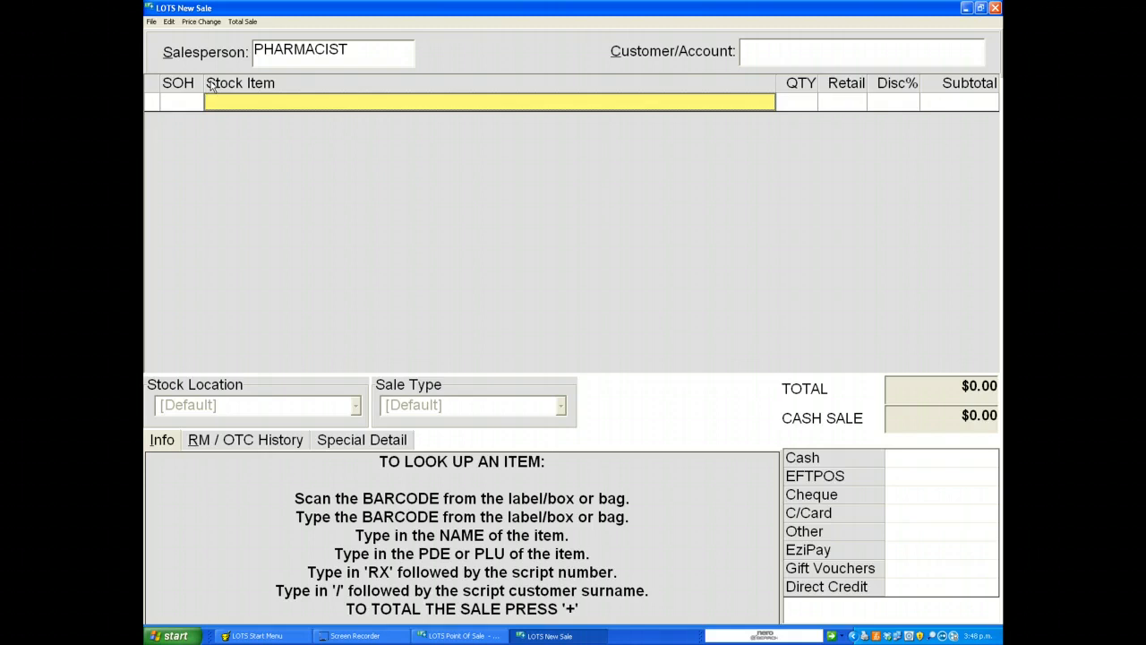
Step: Search for flixon and add Flixonase 24 Hr Nasal Spray 120 (SS2/13) to the sale
{"action": "type", "text": "flixon"}
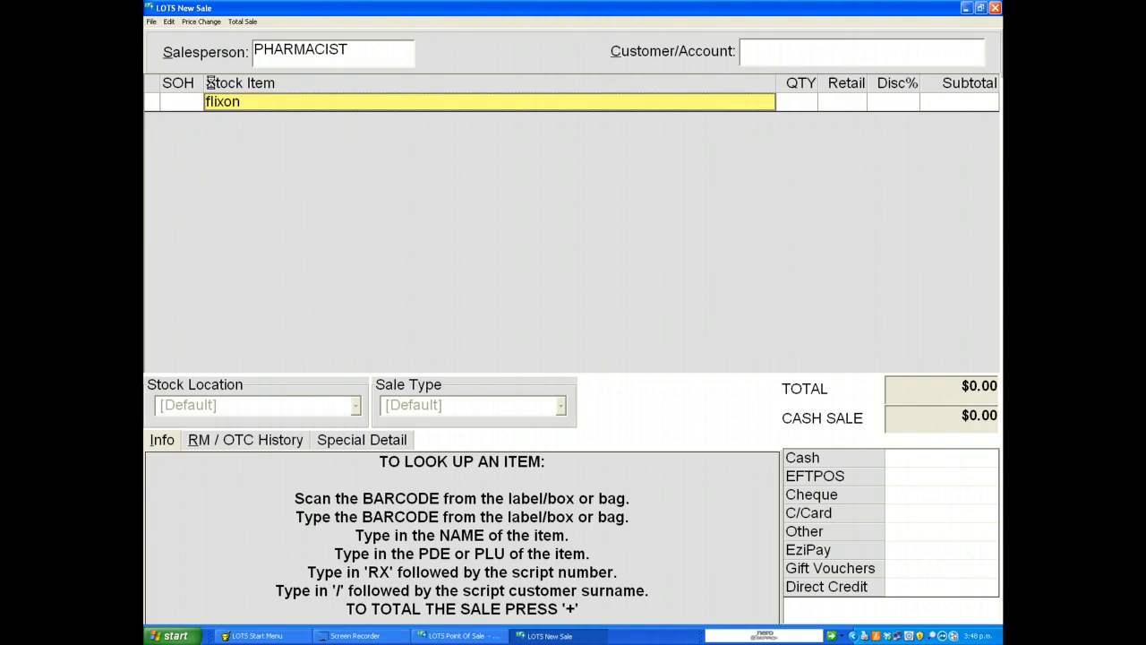
{"action": "key", "text": "Return"}
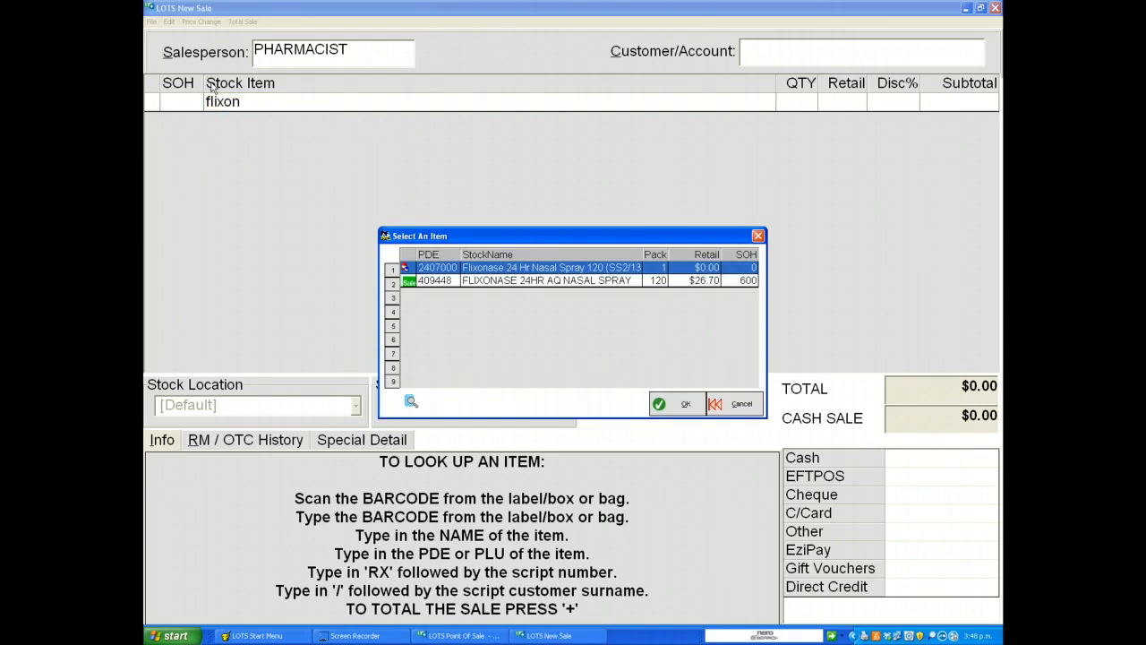
{"action": "key", "text": "Return"}
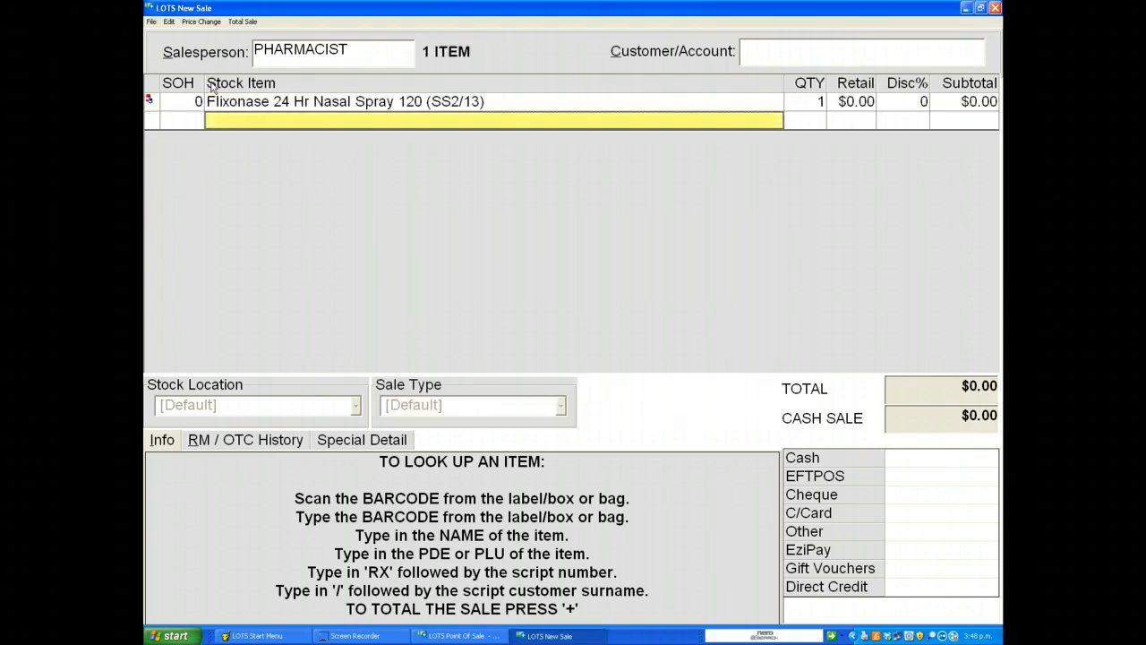
Step: Search for berocc, add BEROCCA EFF PERFORMANCE 15, and choose to record the sale as a club sale
{"action": "type", "text": "be"}
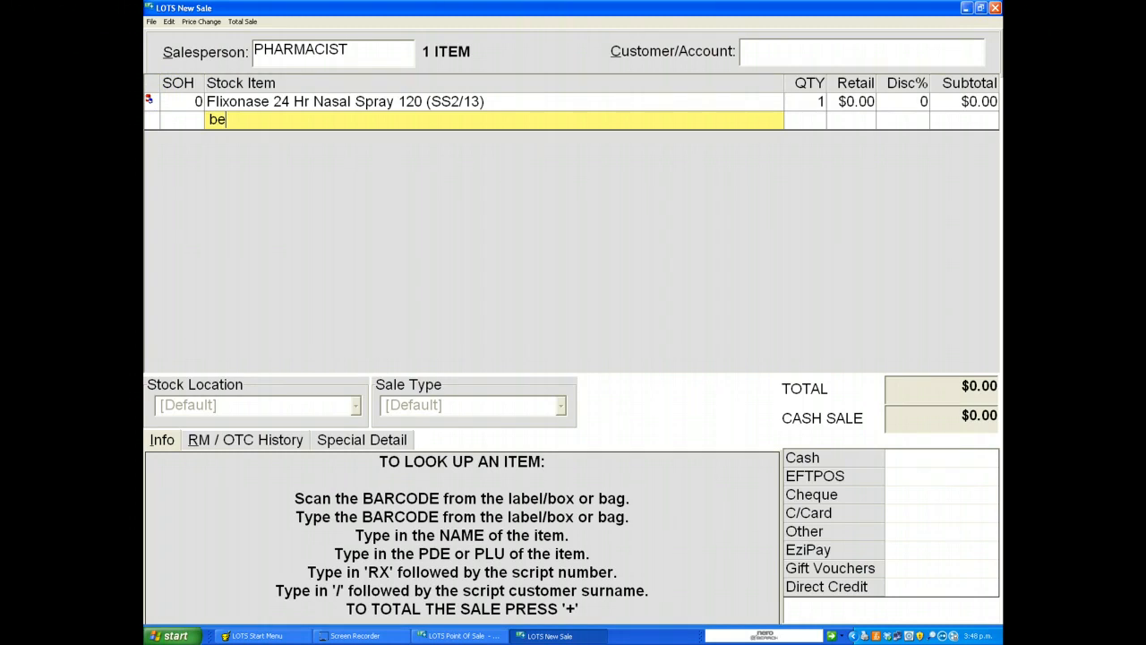
{"action": "type", "text": "rocc"}
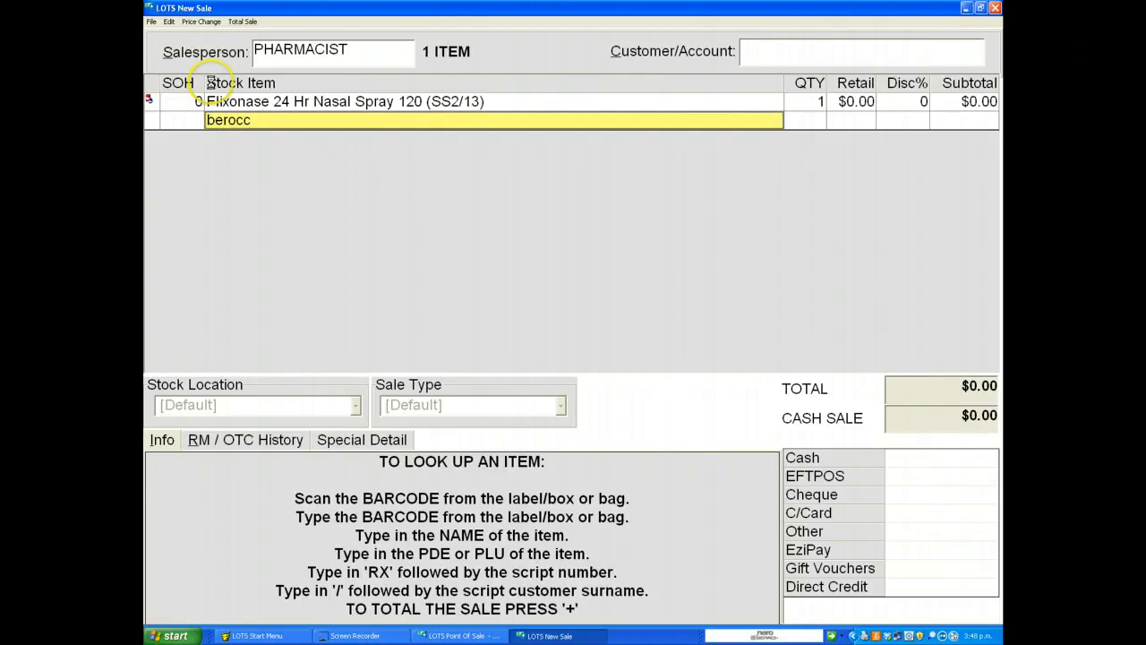
{"action": "key", "text": "Return"}
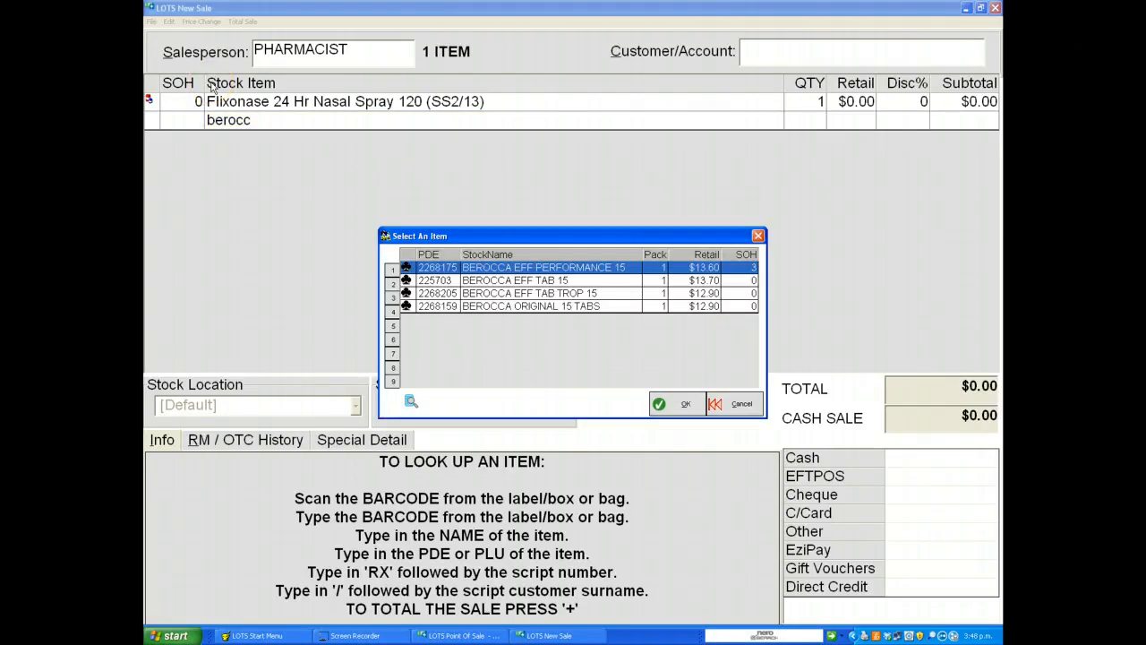
{"action": "key", "text": "Return"}
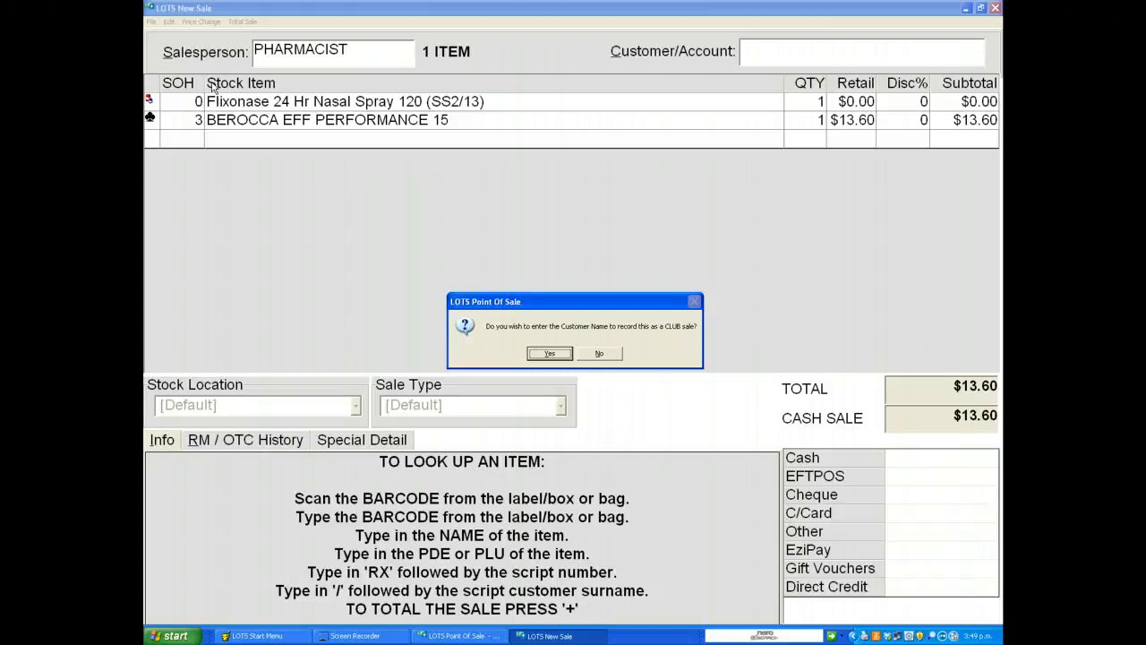
{"action": "key", "text": "Return"}
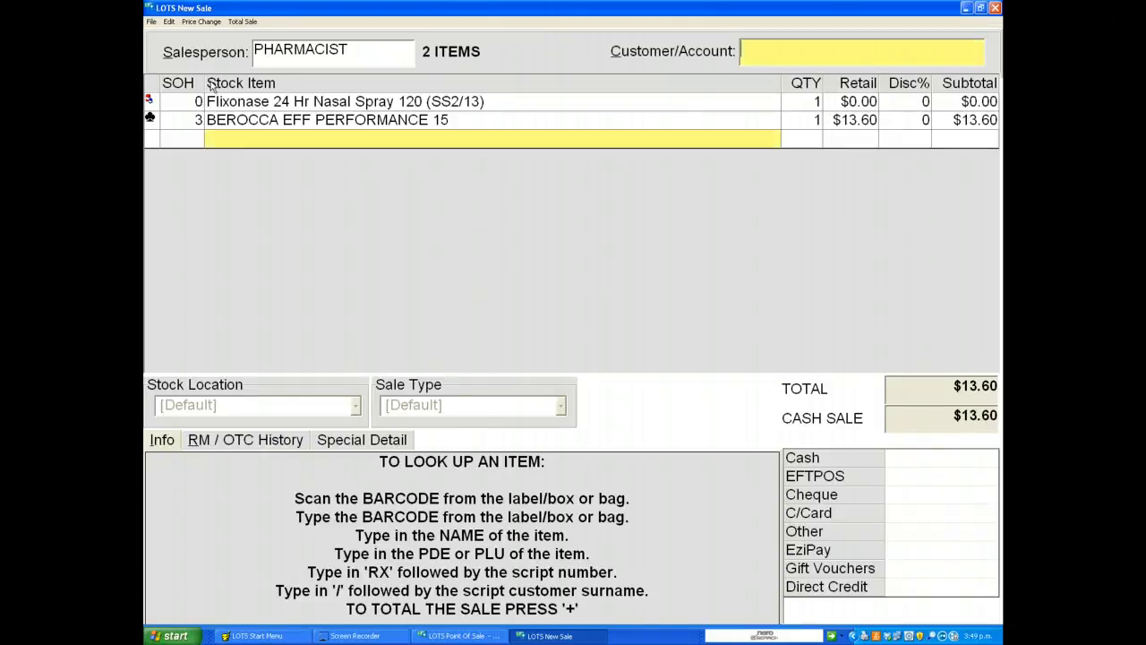
Step: Search customers for test and select the matching customer for the club sale
{"action": "type", "text": "test"}
{"action": "key", "text": "Return"}
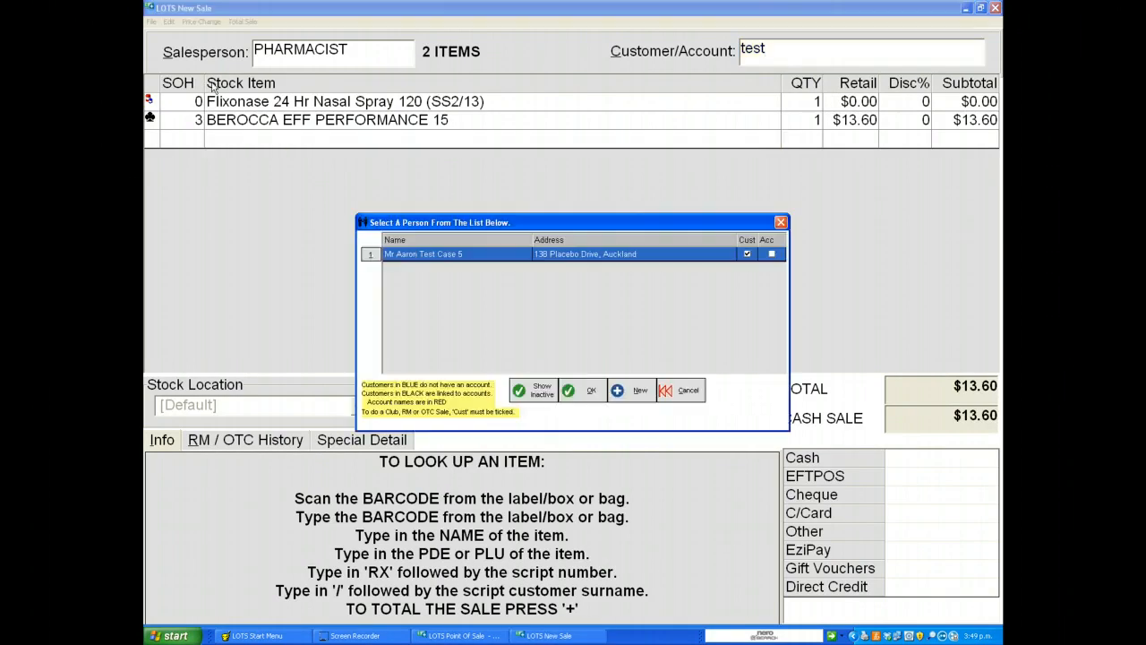
{"action": "key", "text": "Return"}
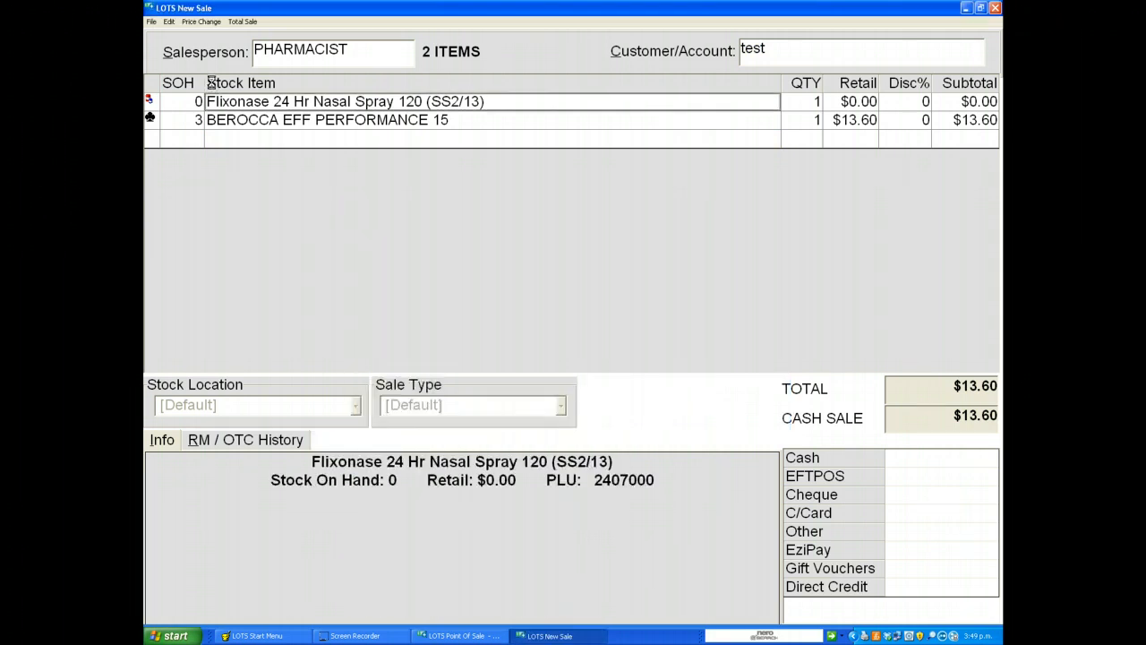
{"action": "key", "text": "Return"}
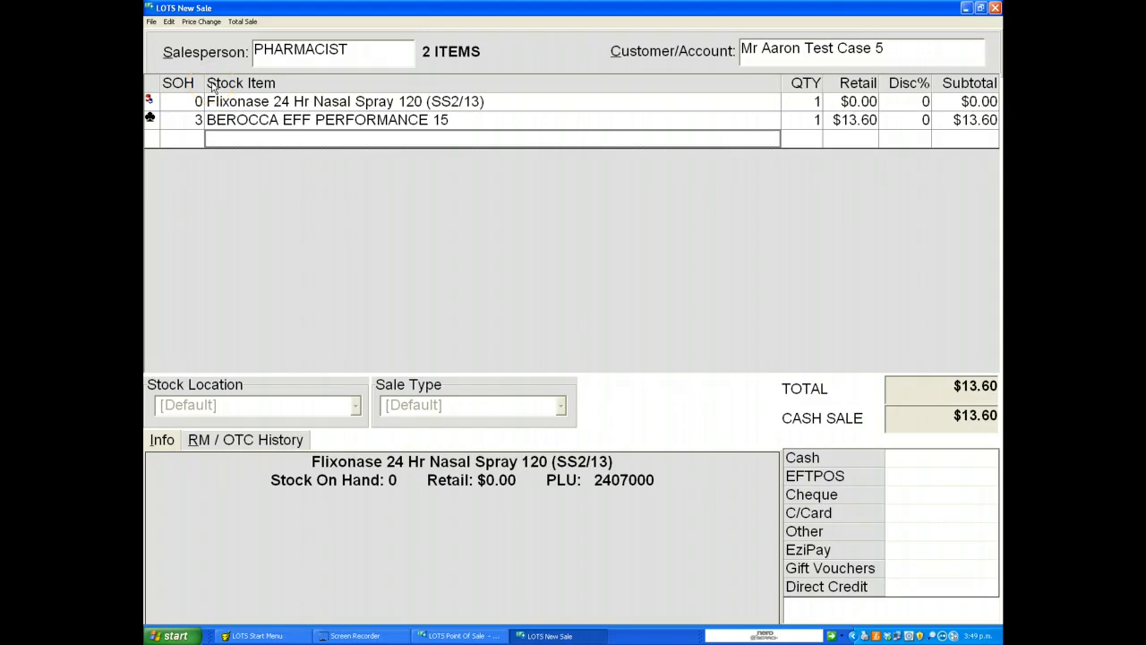
Step: Change the BEROCCA EFF PERFORMANCE 15 quantity to 2
{"action": "key", "text": "Up"}
{"action": "key", "text": "Right"}
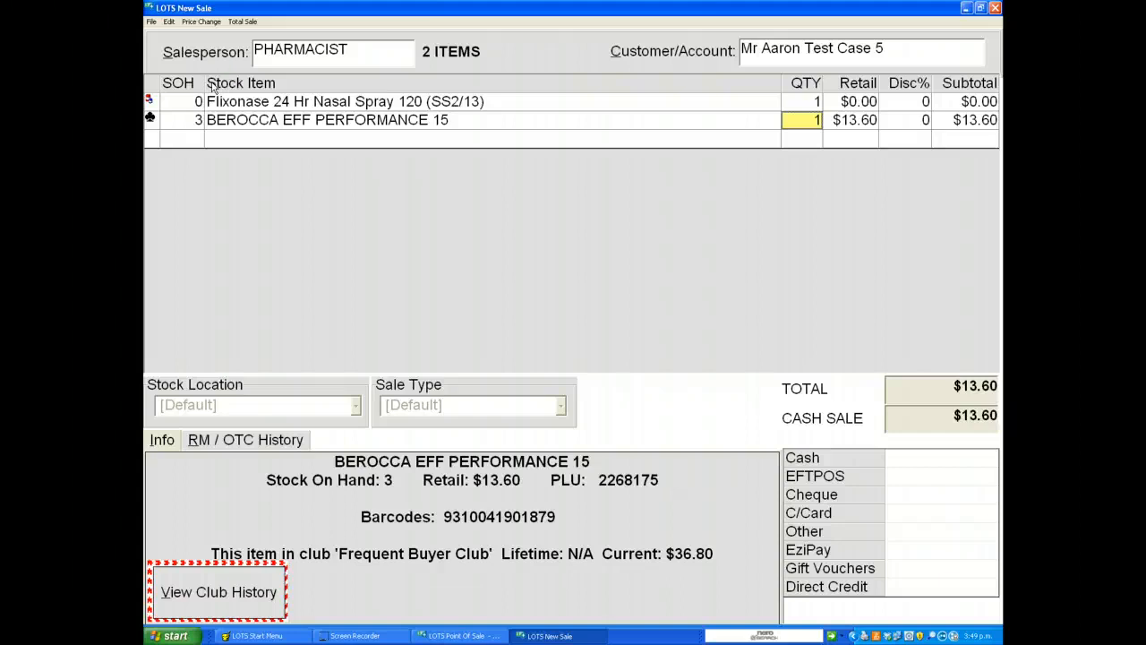
{"action": "type", "text": "2"}
{"action": "key", "text": "Return"}
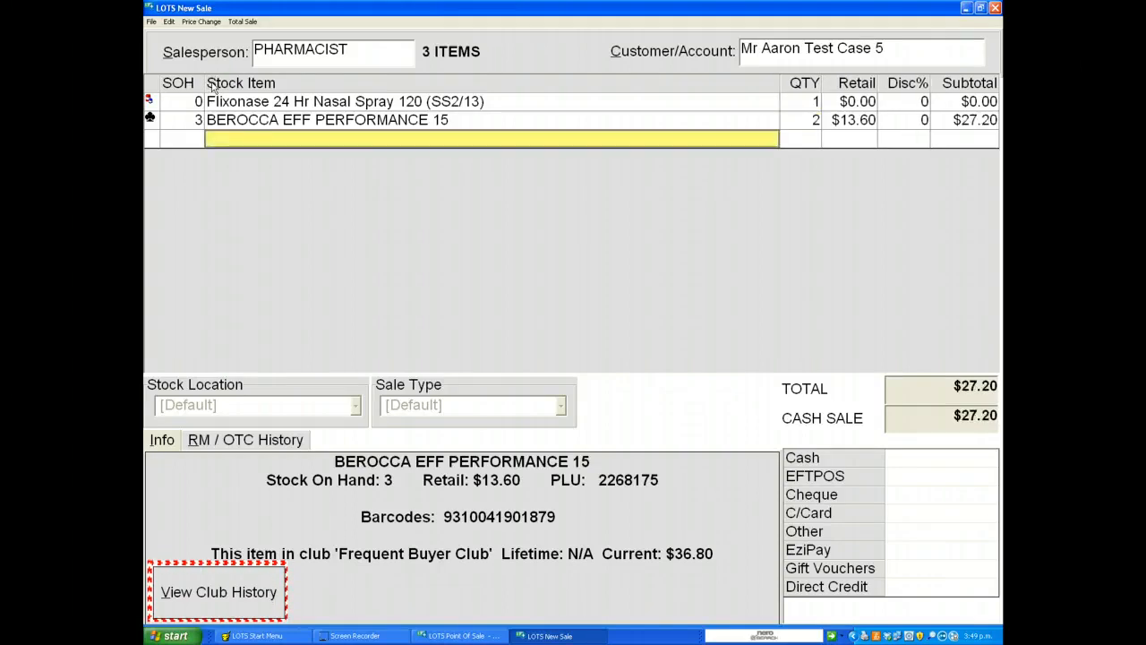
Step: Total the sale and tender $10.00 of the payment as gift vouchers
{"action": "key", "text": "plus"}
{"action": "key", "text": "Down"}
{"action": "key", "text": "Down"}
{"action": "key", "text": "Down"}
{"action": "key", "text": "Down"}
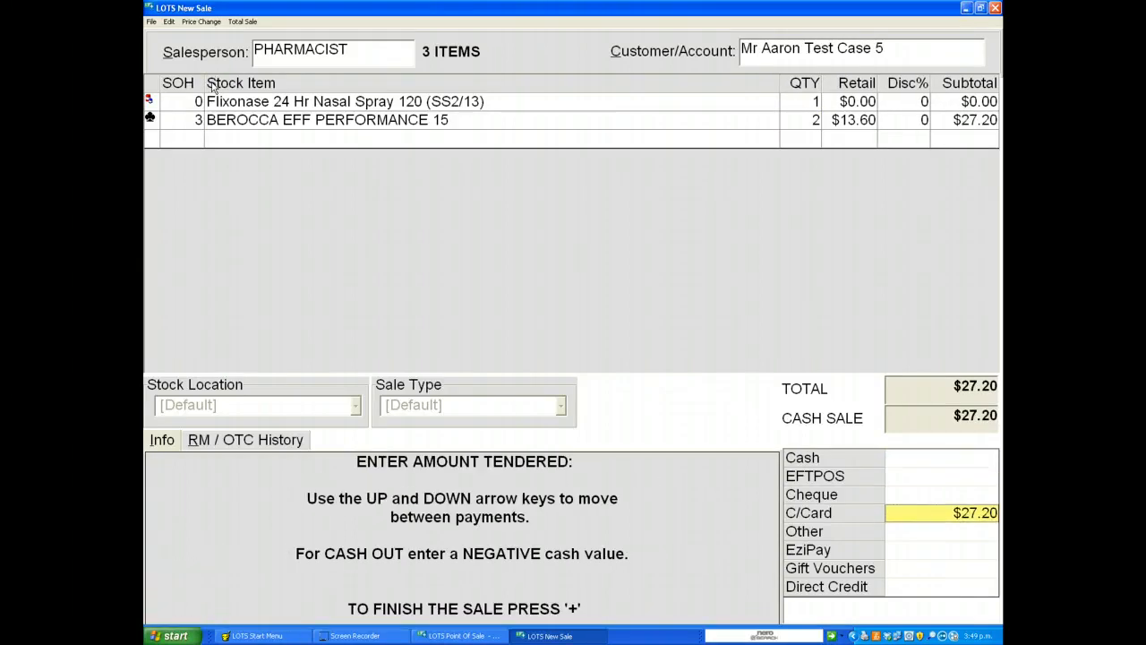
{"action": "key", "text": "Down"}
{"action": "key", "text": "Down"}
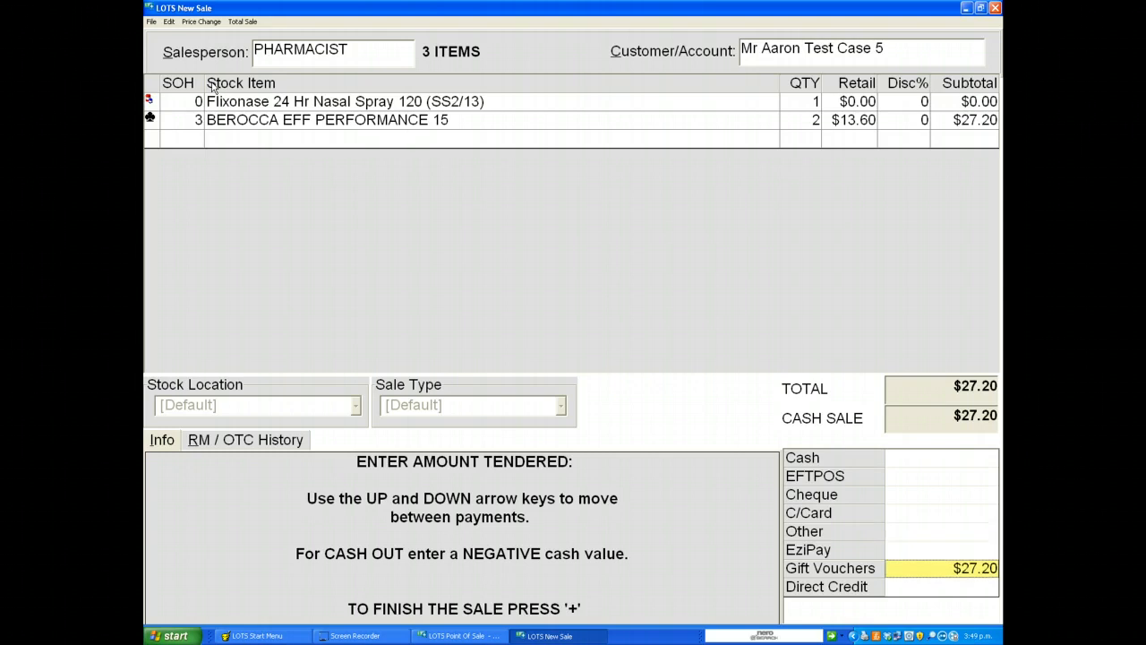
{"action": "type", "text": "10.00"}
Step: Put the remaining balance on cash and finish the split-payment sale
{"action": "key", "text": "Up"}
{"action": "key", "text": "Up"}
{"action": "key", "text": "Up"}
{"action": "key", "text": "Up"}
{"action": "key", "text": "Up"}
{"action": "key", "text": "Up"}
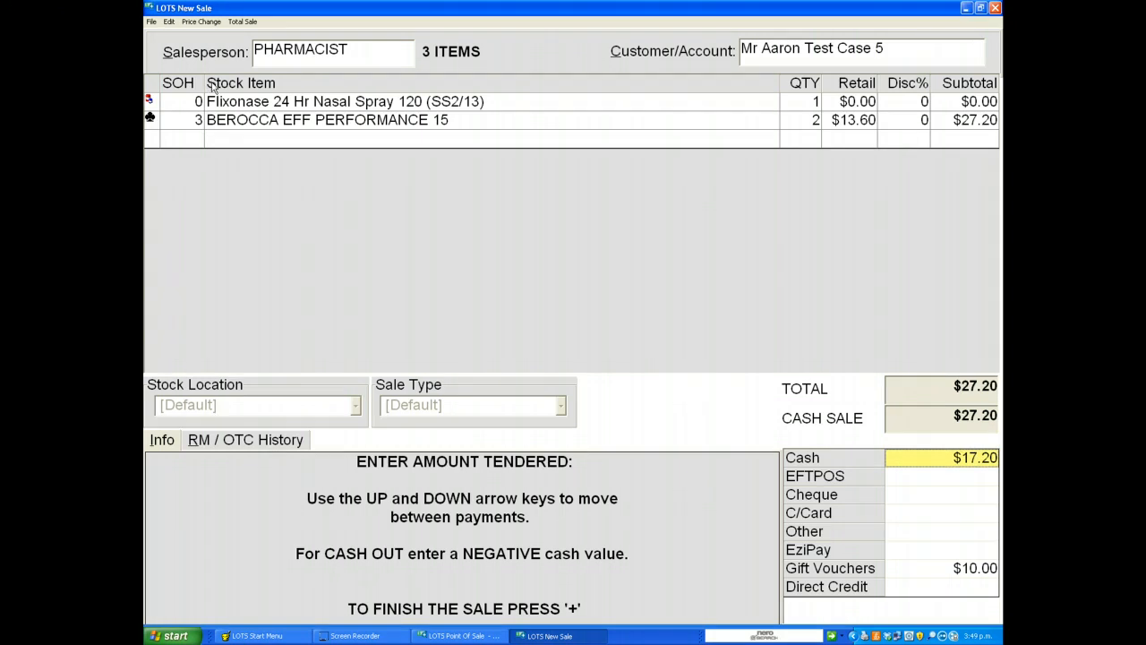
{"action": "key", "text": "plus"}
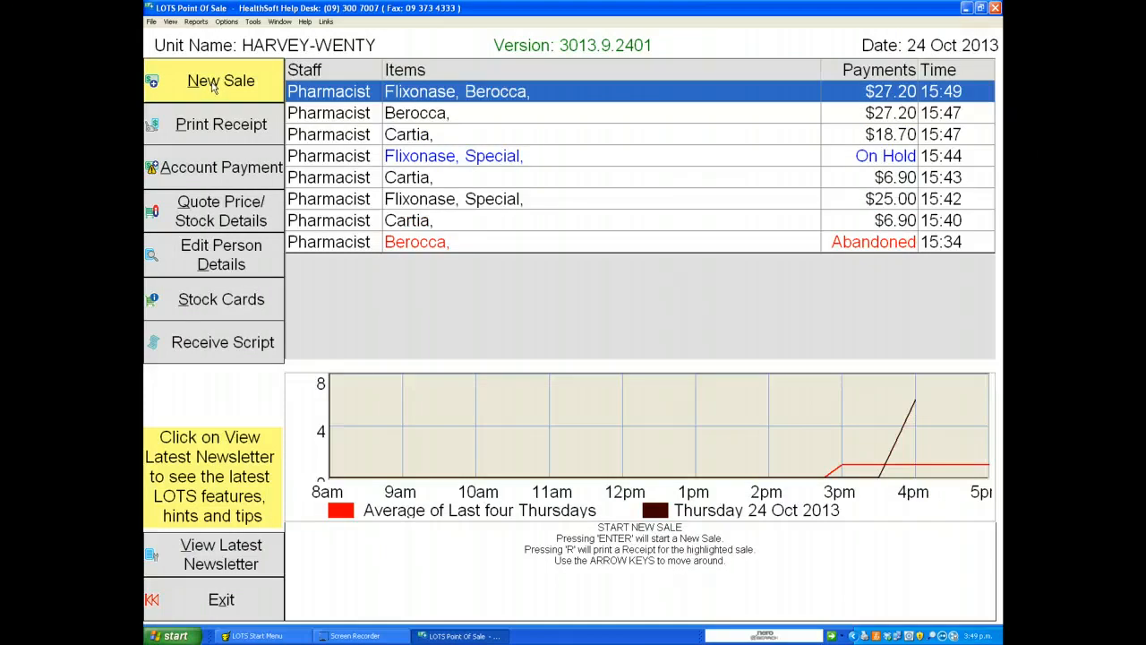
Step: Start a new sale, search for berocc, add BEROCCA EFF PERFORMANCE 15, and decline recording it as a club sale
{"action": "left_click", "coordinate": [213, 87]}
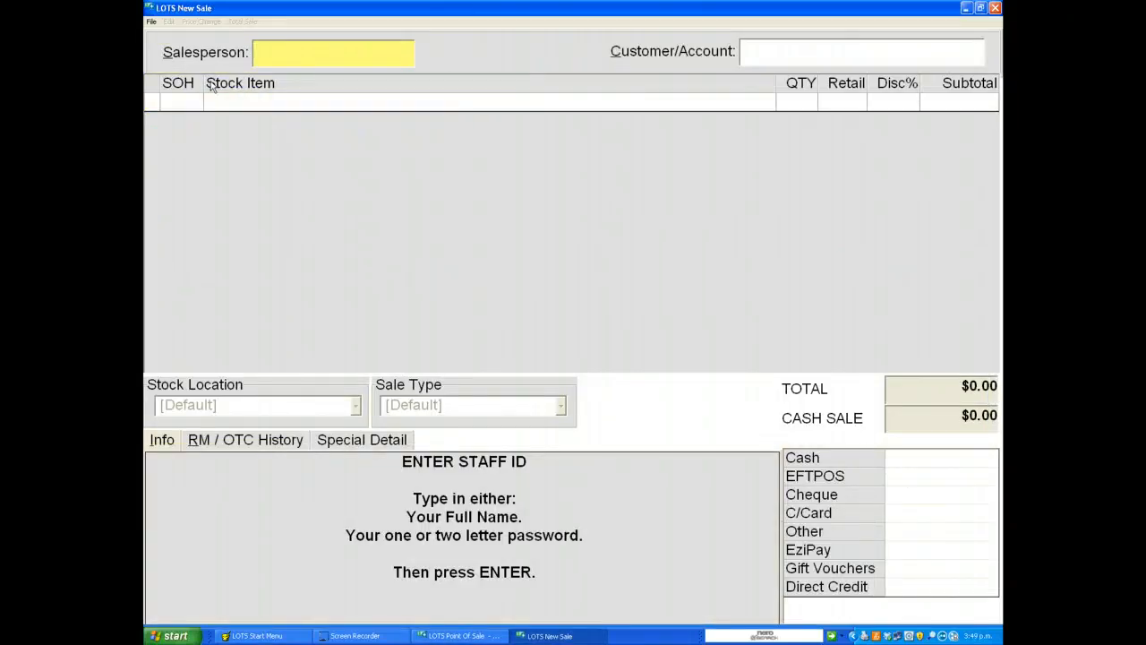
{"action": "key", "text": "Return"}
{"action": "type", "text": "berocc"}
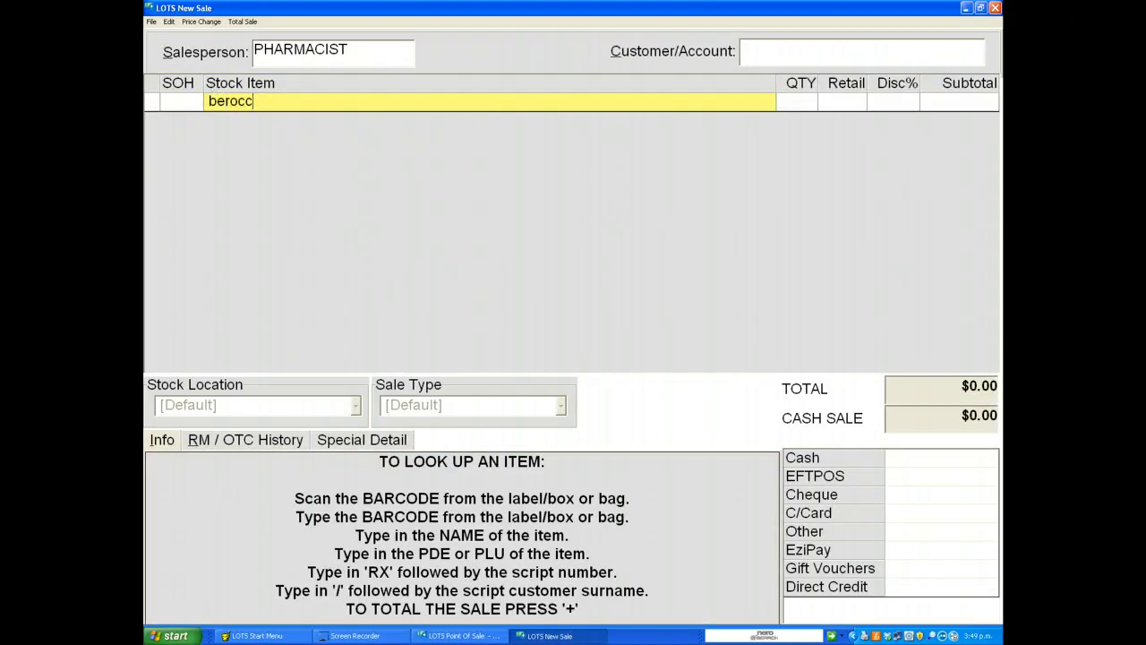
{"action": "key", "text": "Return"}
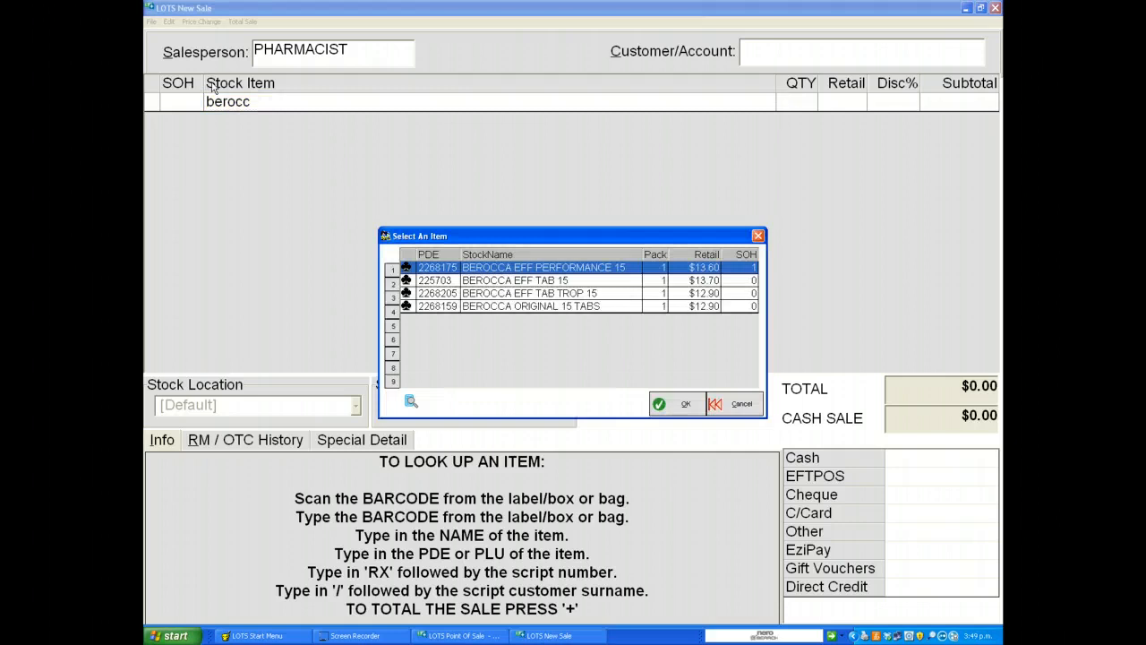
{"action": "key", "text": "Return"}
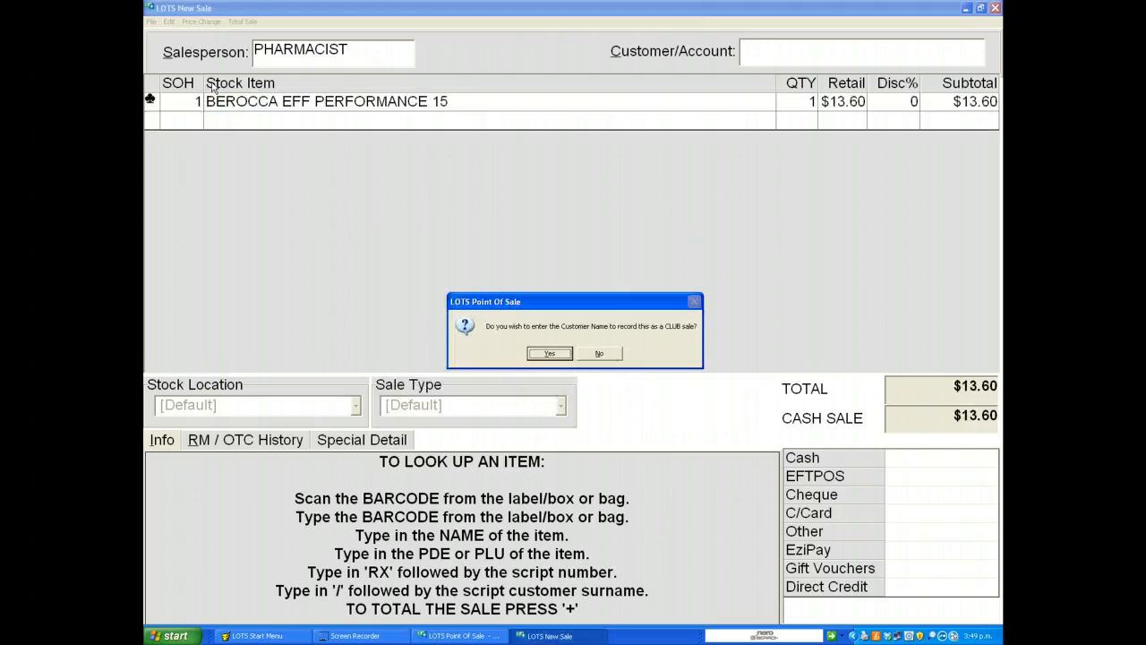
{"action": "key", "text": "n"}
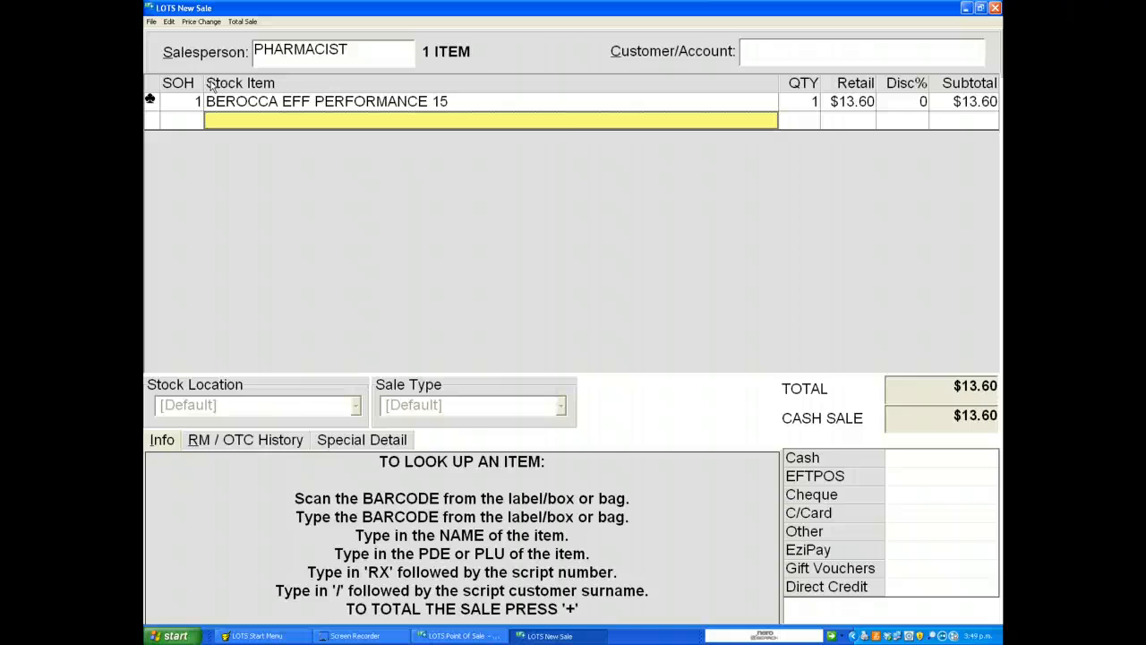
Step: Set the BEROCCA EFF PERFORMANCE 15 quantity to -2 to return the items
{"action": "key", "text": "Up"}
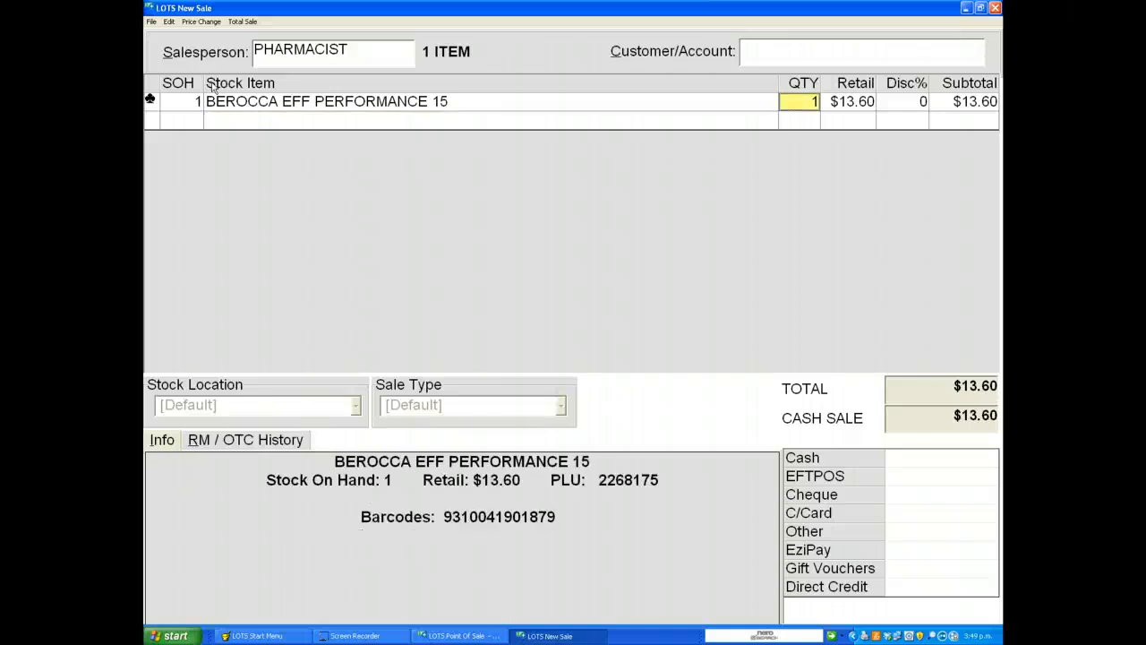
{"action": "type", "text": "-2"}
{"action": "key", "text": "Return"}
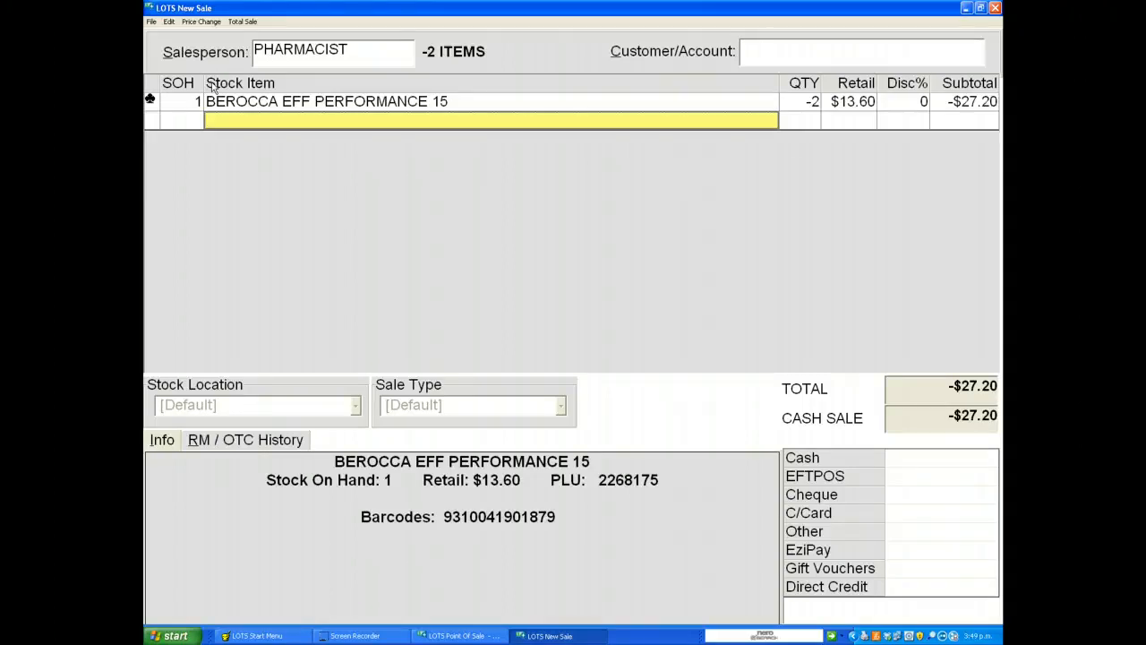
Step: Search for berocc and add BEROCCA EFF TAB 15 as the exchange item
{"action": "type", "text": "berocc"}
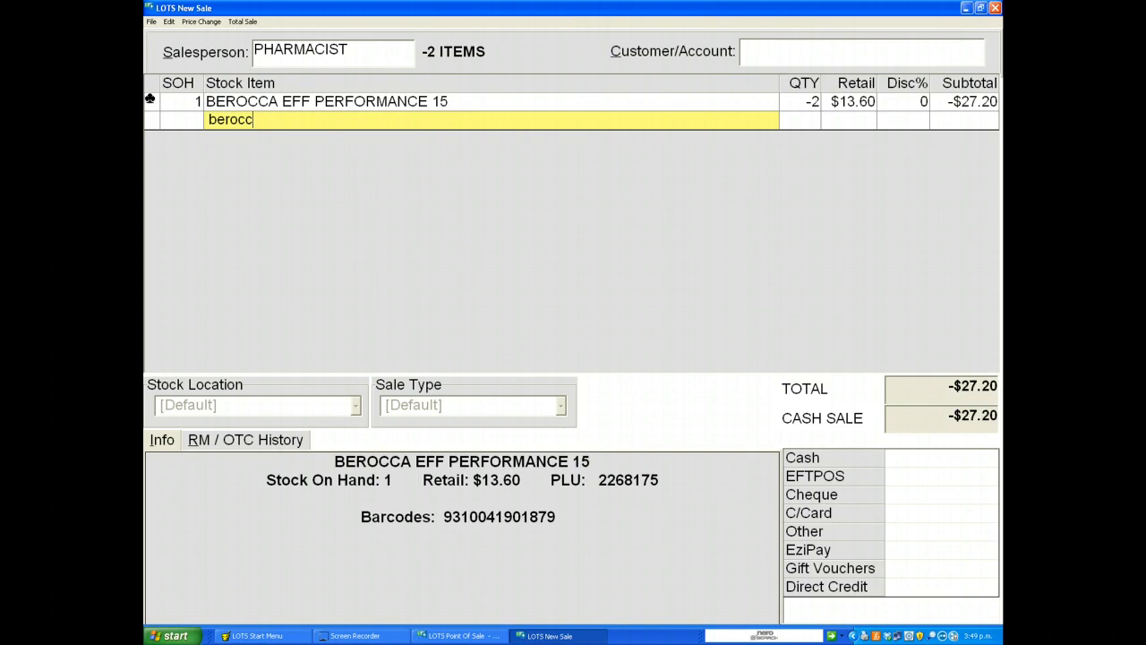
{"action": "key", "text": "Return"}
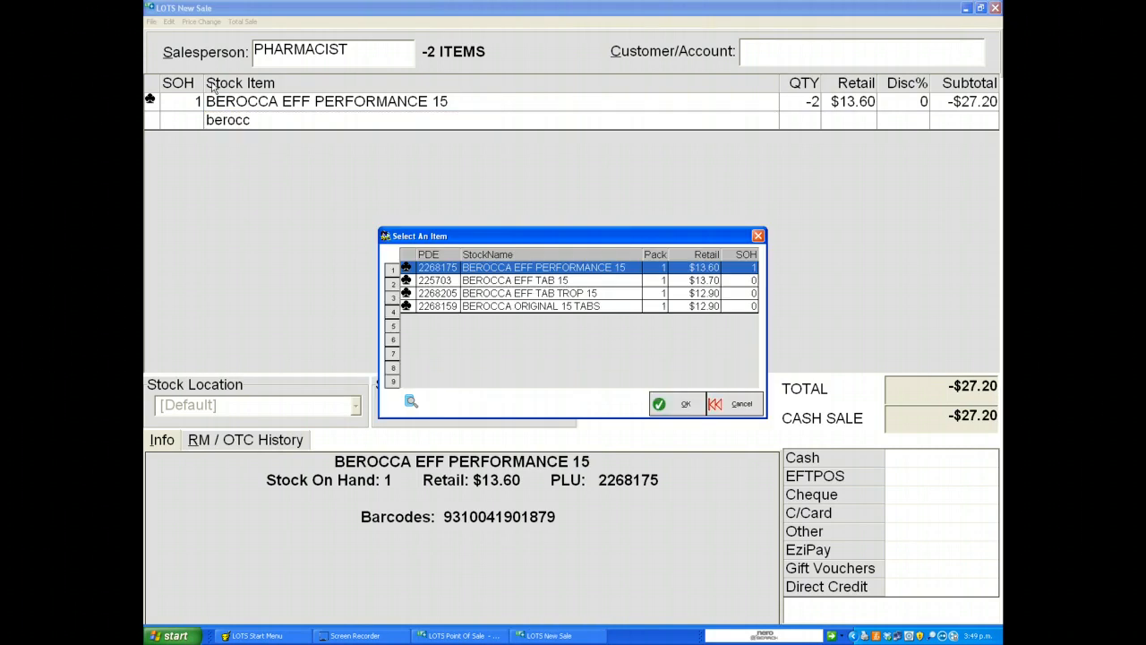
{"action": "key", "text": "Down"}
{"action": "key", "text": "Return"}
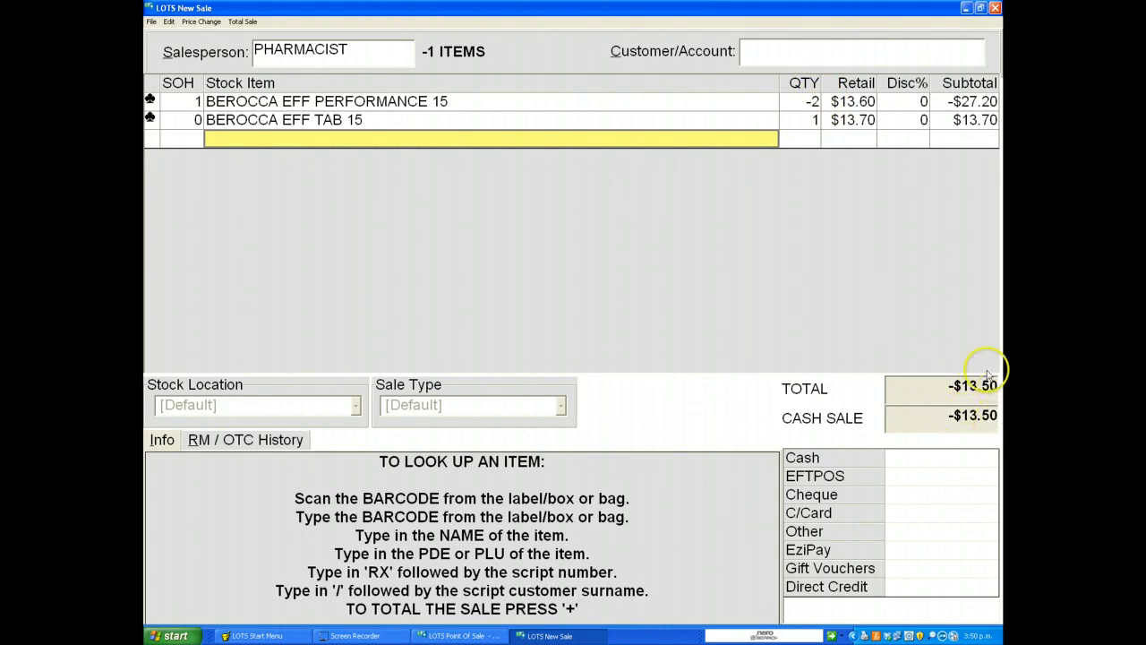
Step: Total and finish the refund as cash, answering No to the faulty product question
{"action": "key", "text": "plus"}
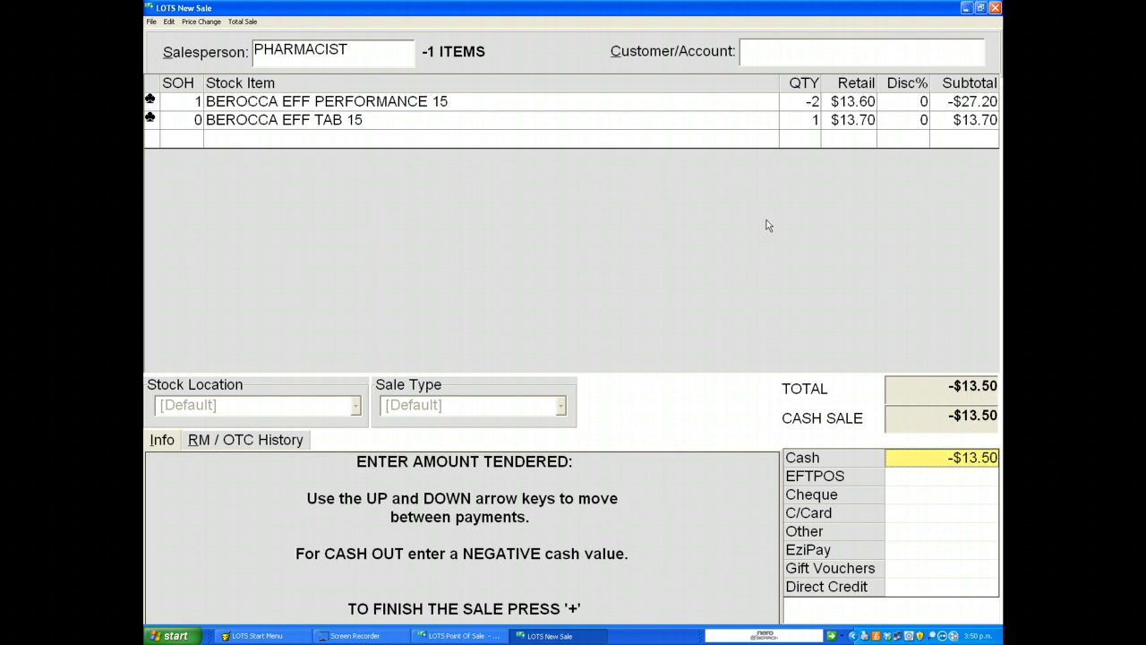
{"action": "key", "text": "plus"}
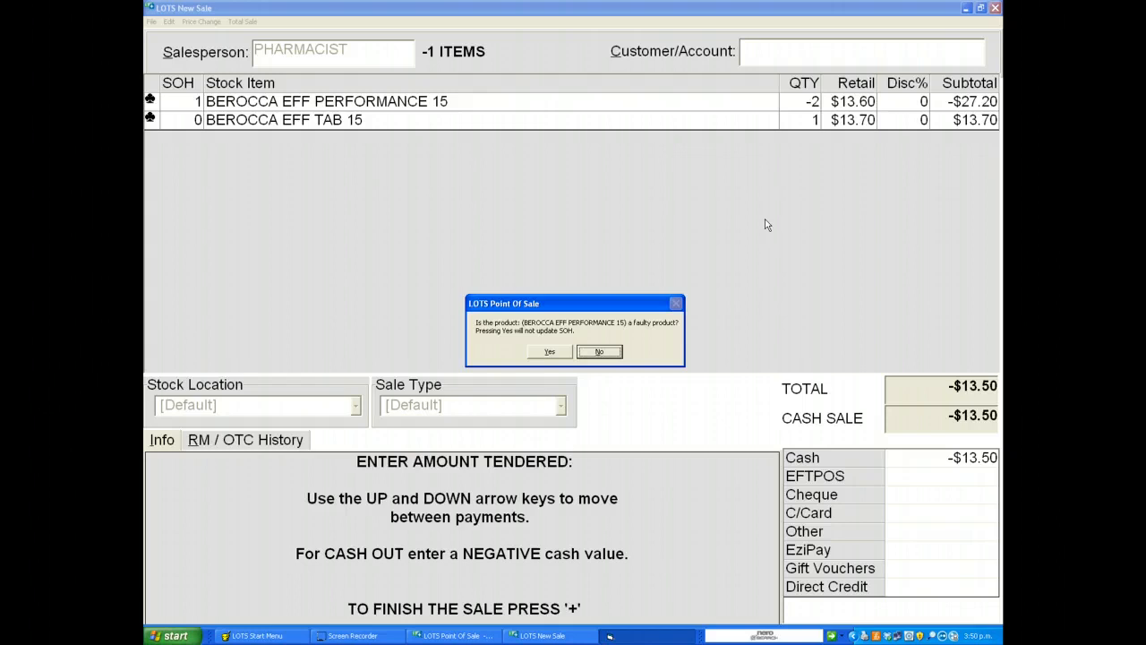
{"action": "key", "text": "Return"}
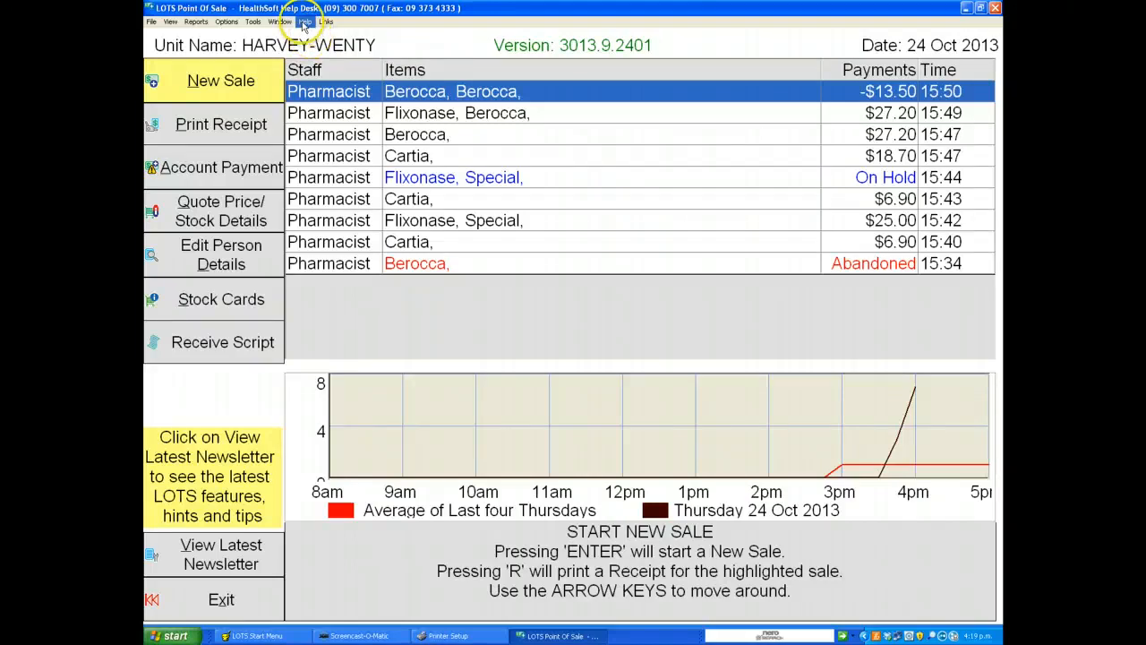
Step: Open LOTS Help and look up sale in the help index
{"action": "left_click", "coordinate": [304, 22]}
{"action": "left_click", "coordinate": [313, 35]}
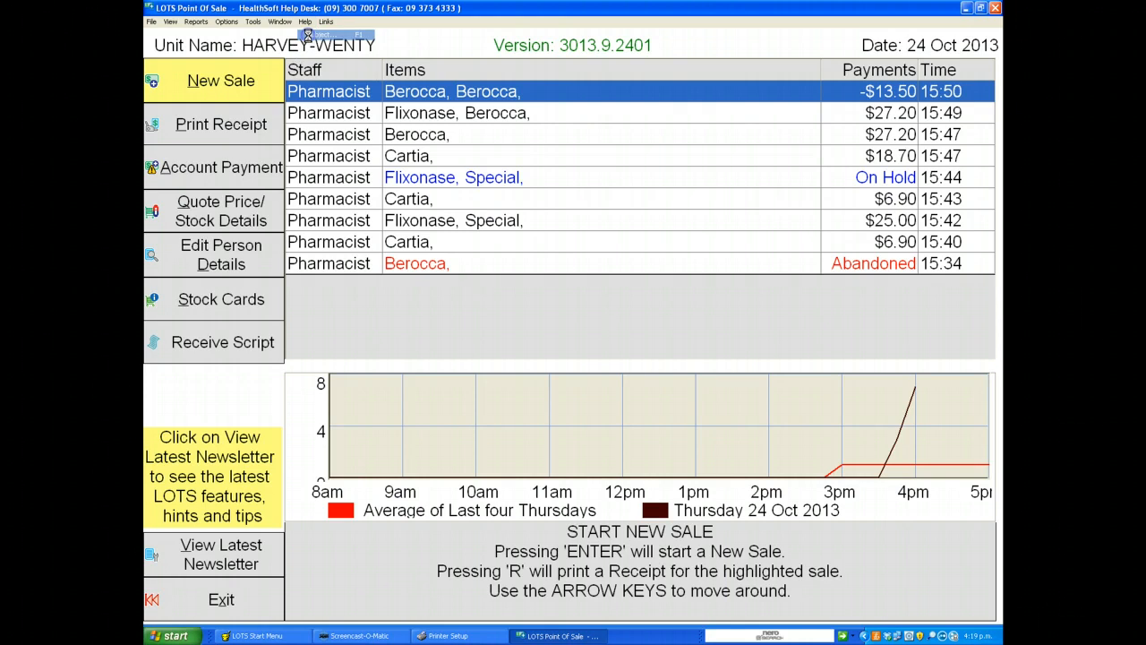
{"action": "left_click", "coordinate": [190, 55]}
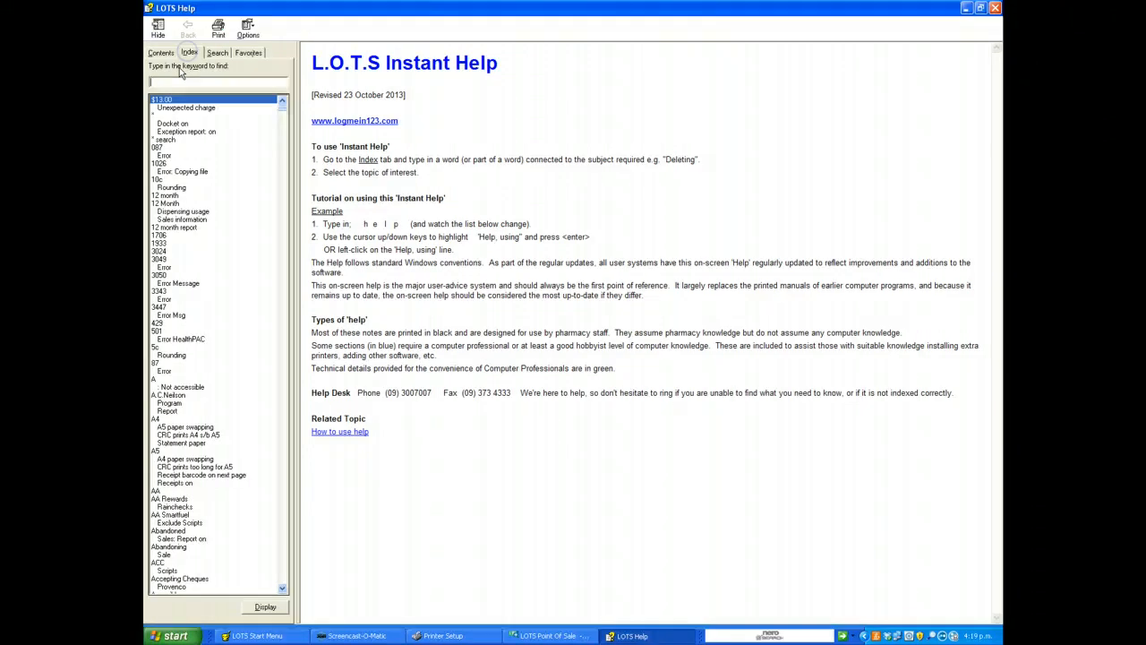
{"action": "left_click", "coordinate": [164, 82]}
{"action": "type", "text": "sale"}
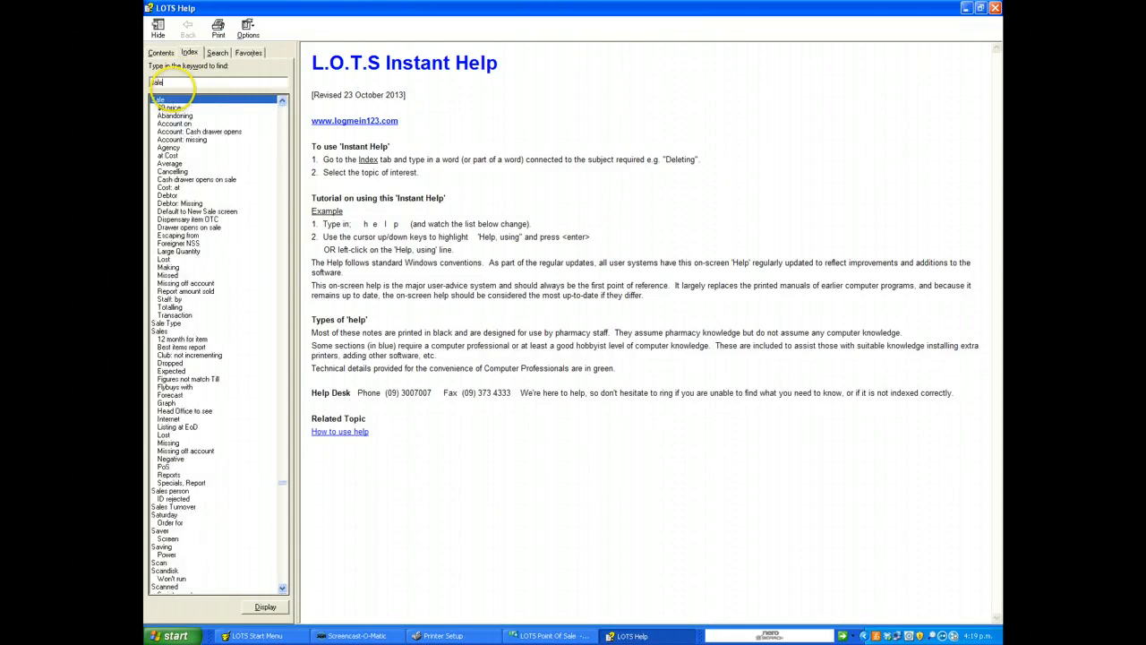
{"action": "key", "text": "Return"}
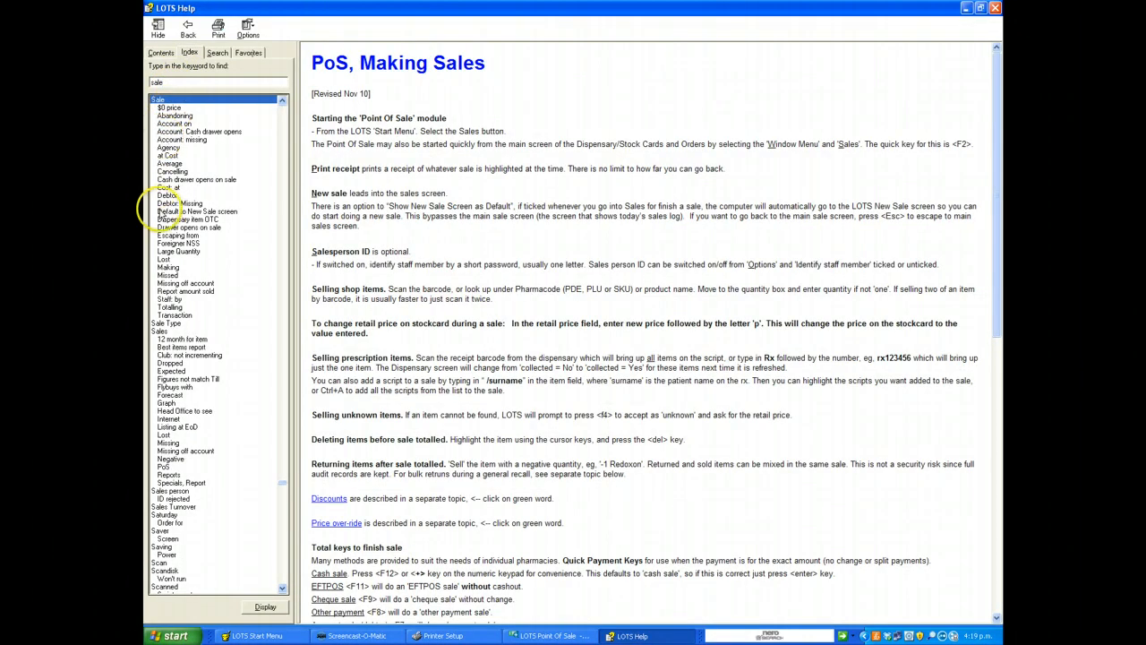
Step: Open the Sale, Escaping from help topic, then go back to the previous topic
{"action": "left_click", "coordinate": [171, 236]}
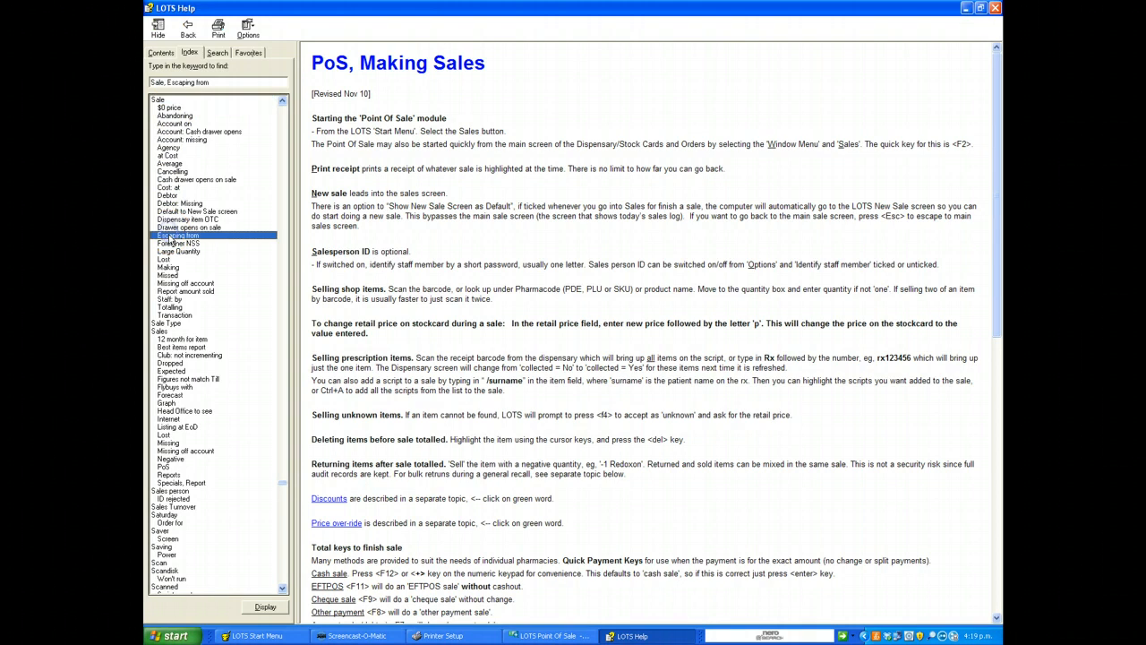
{"action": "double_click", "coordinate": [170, 235]}
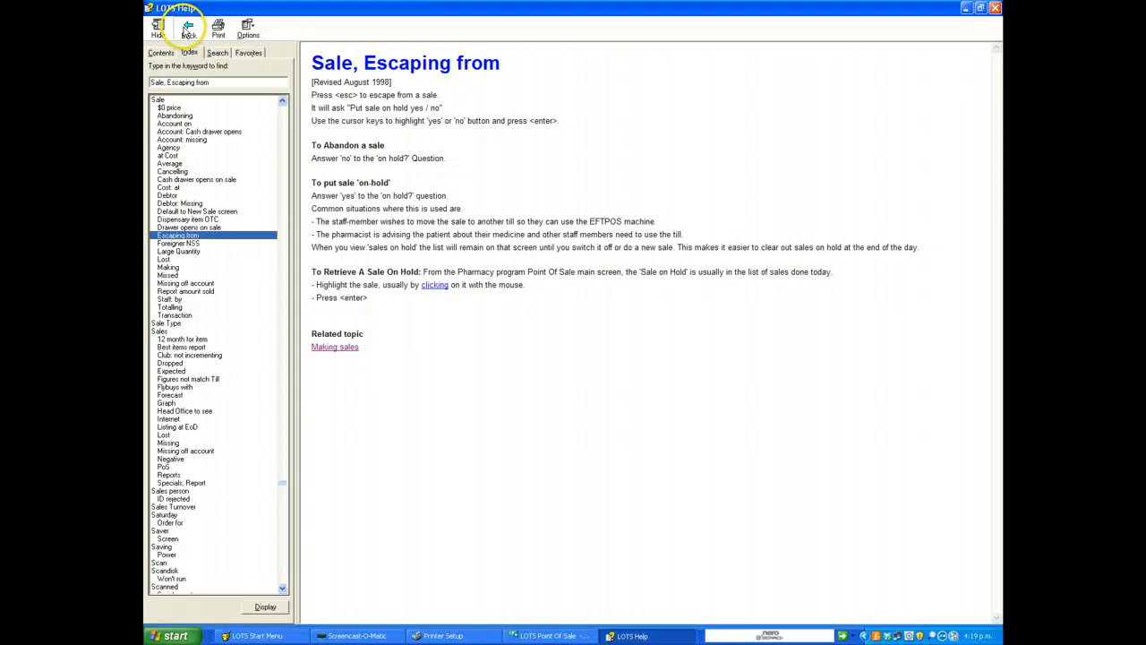
{"action": "left_click", "coordinate": [188, 29]}
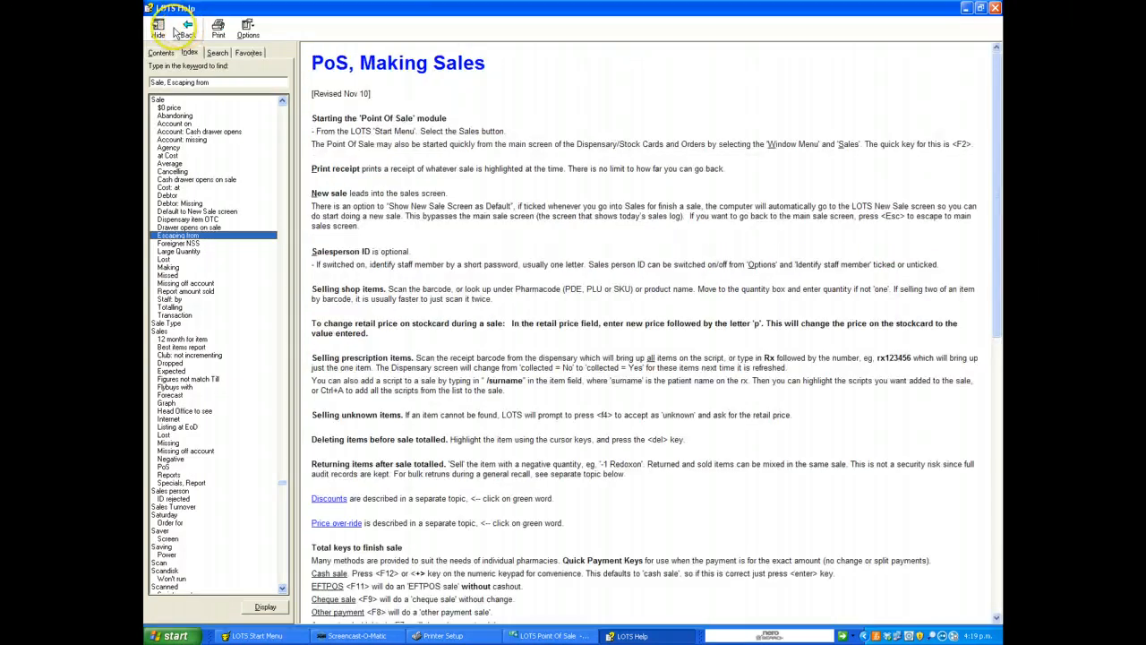